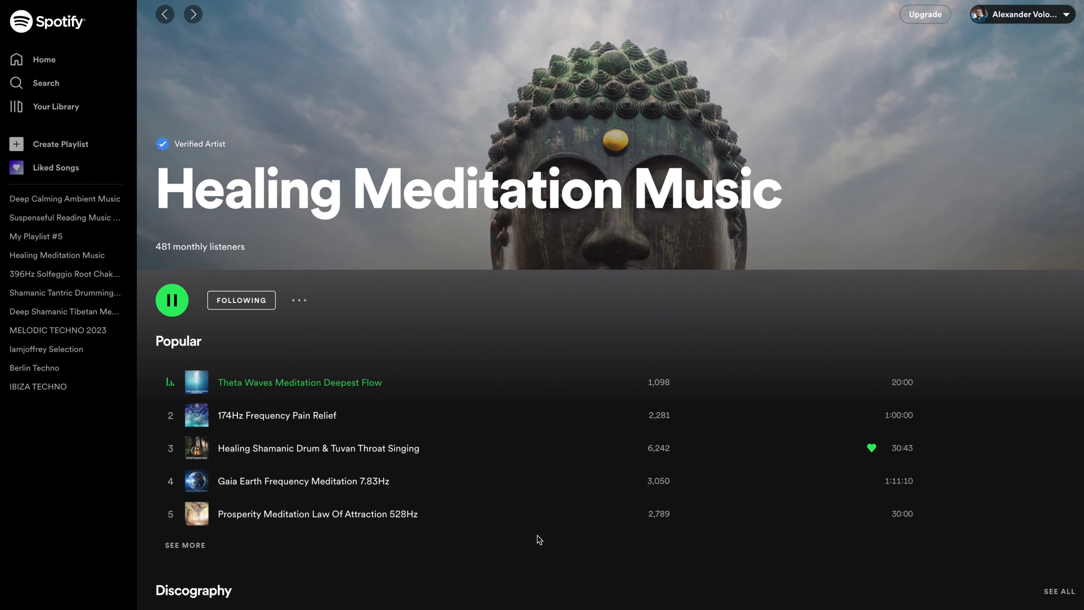
Step: Search Google for 'royalty free music what does it mean' using the suggestion
scroll(539, 540, down, 4)
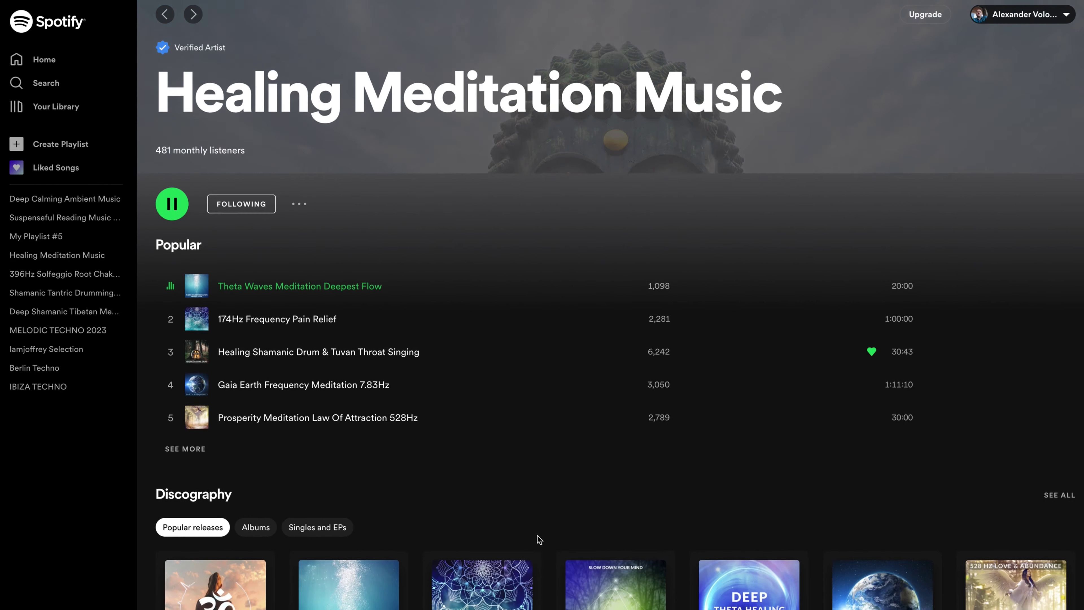
scroll(539, 539, down, 1)
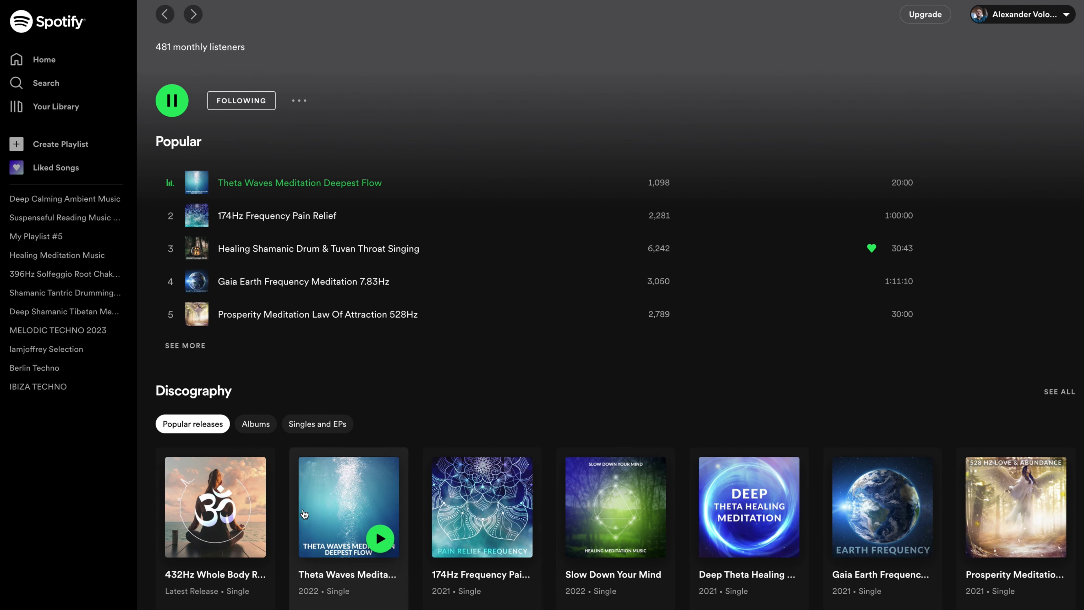
scroll(303, 514, up, 5)
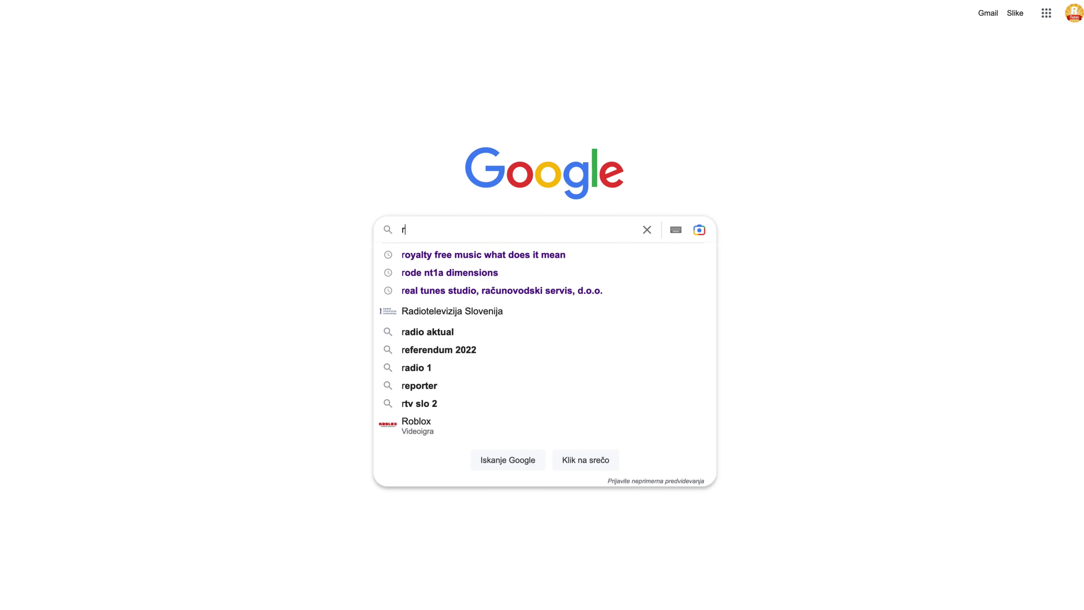
text(oy)
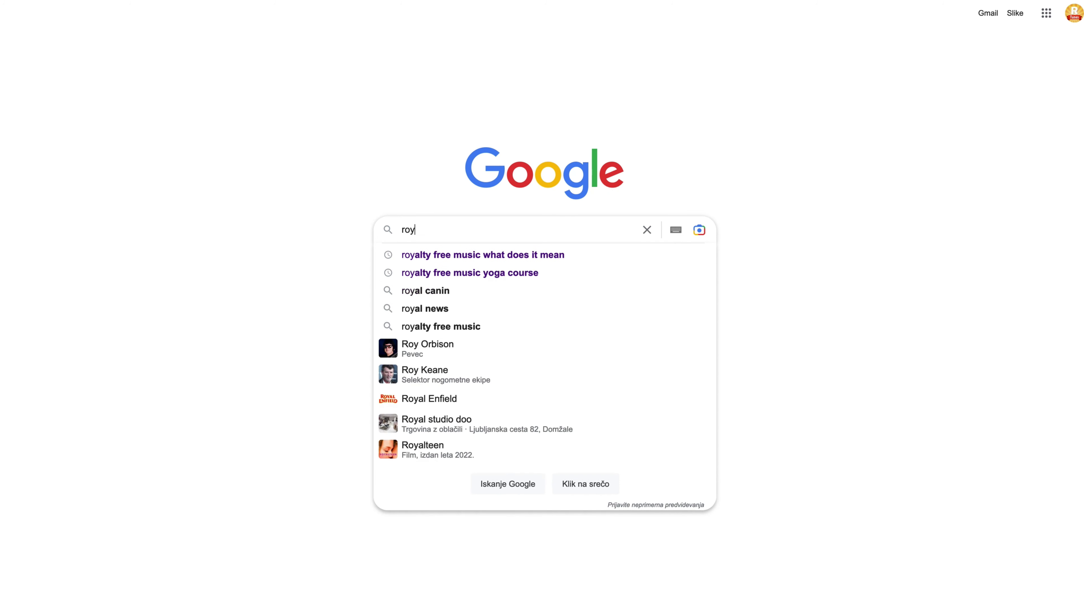
click(522, 255)
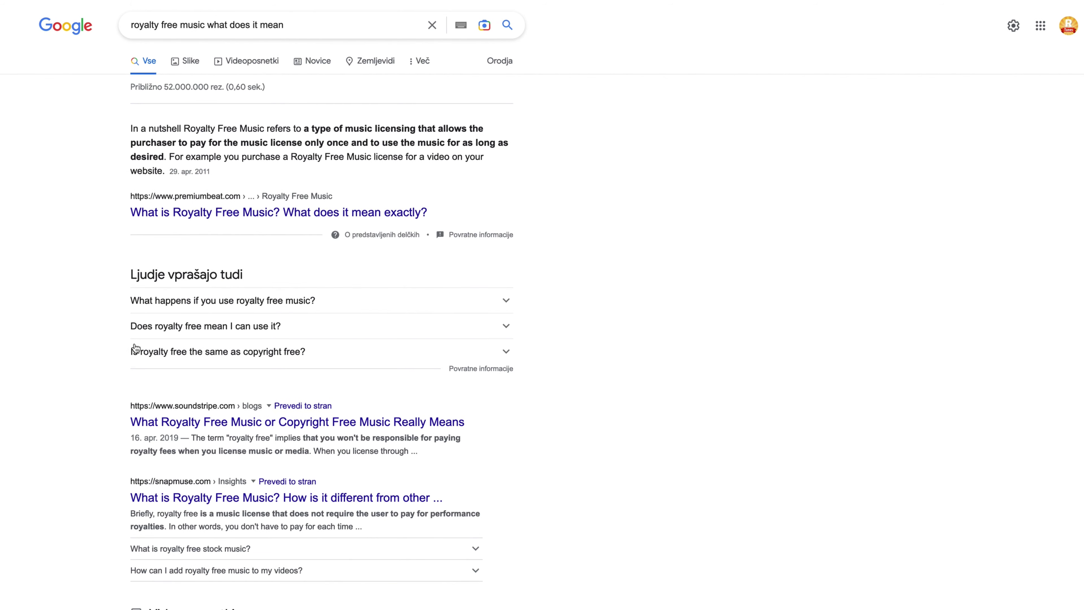
Step: Expand 'Is royalty free the same as copyright free?' and read its answer
click(280, 353)
drag(130, 367, 357, 409)
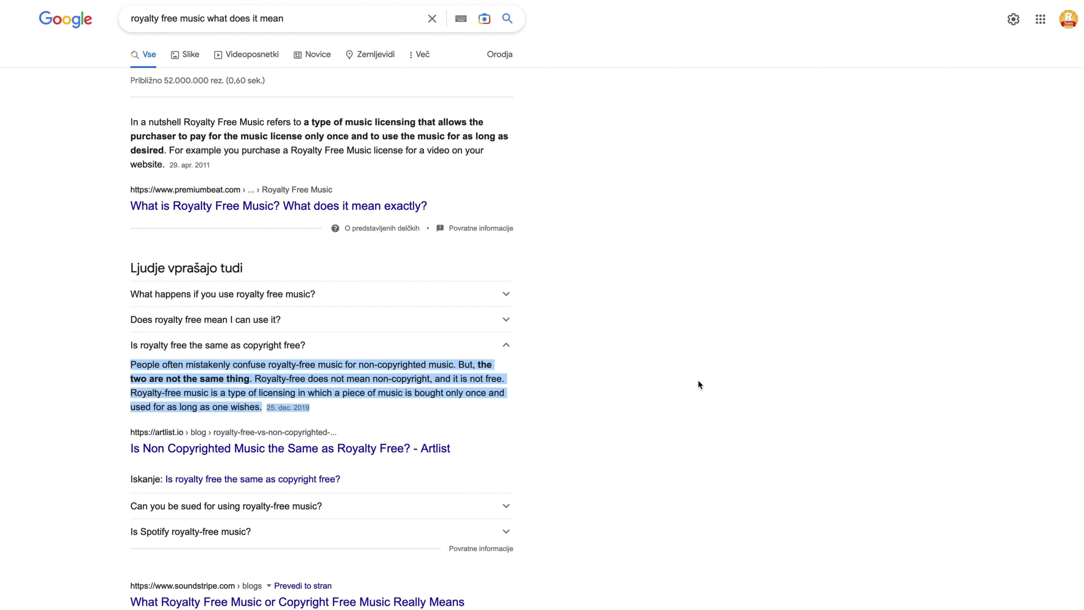
click(672, 353)
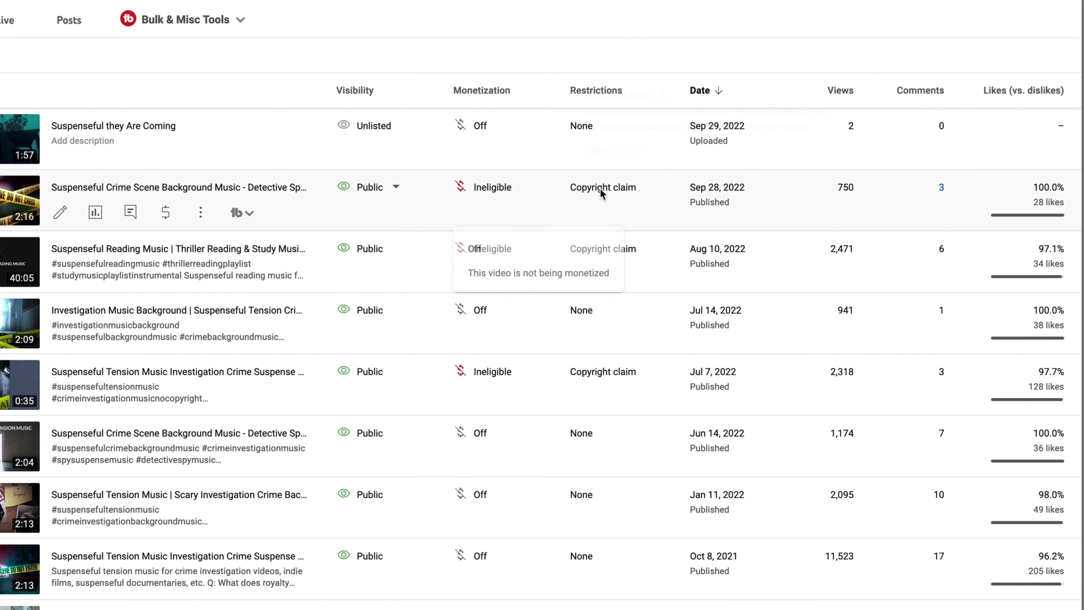
Step: Compare the 2,471 and 2,318 view counts, then open the second video's copyright claim details
mouse_move(604, 191)
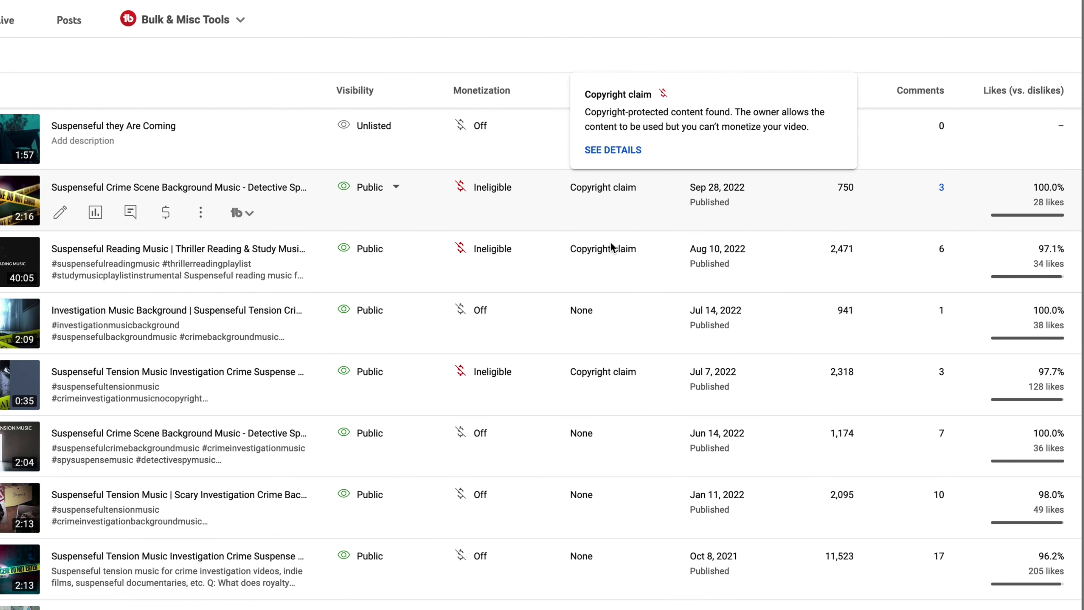
mouse_move(494, 373)
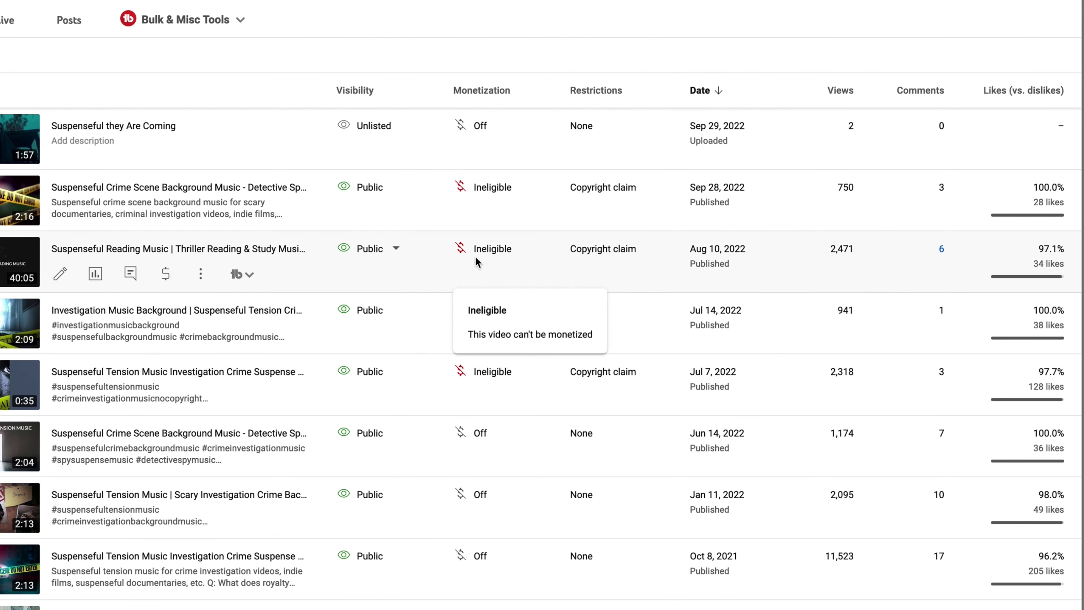
mouse_move(670, 280)
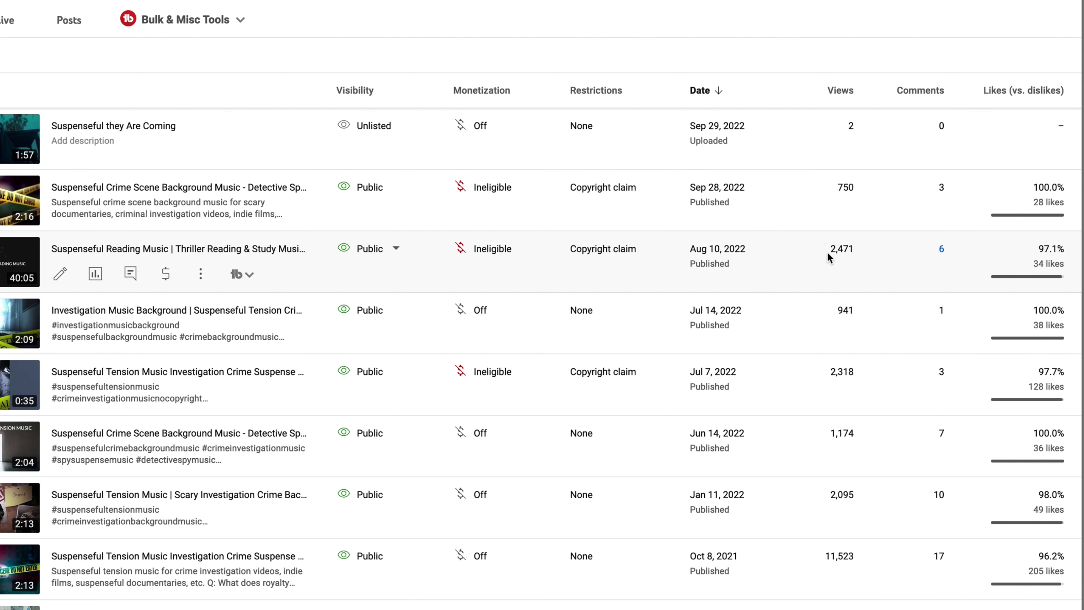
drag(828, 249, 864, 248)
drag(828, 371, 865, 374)
mouse_move(1035, 387)
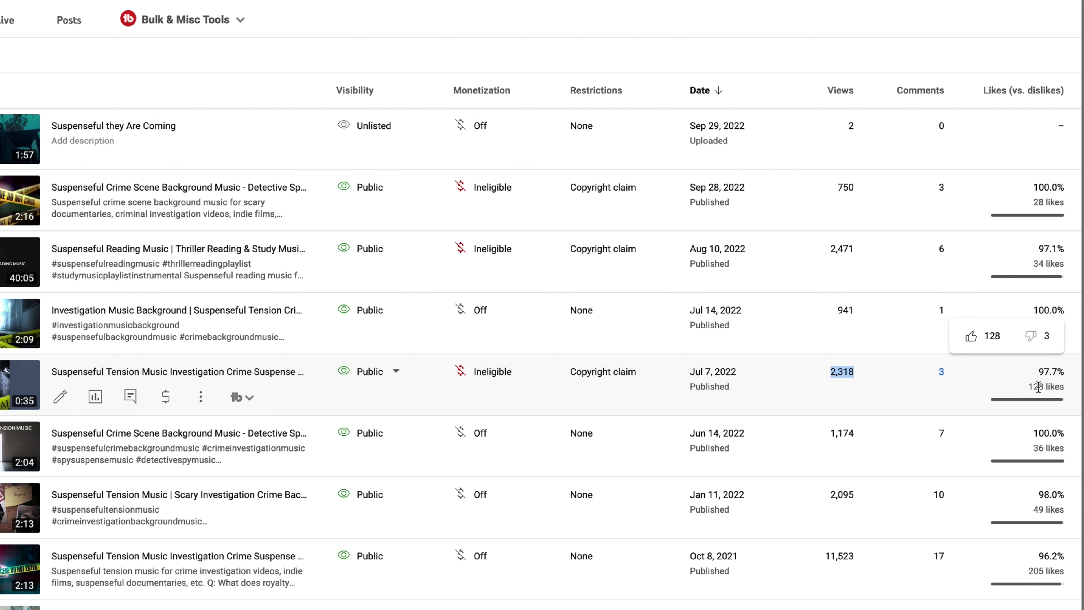
scroll(776, 400, up, 1)
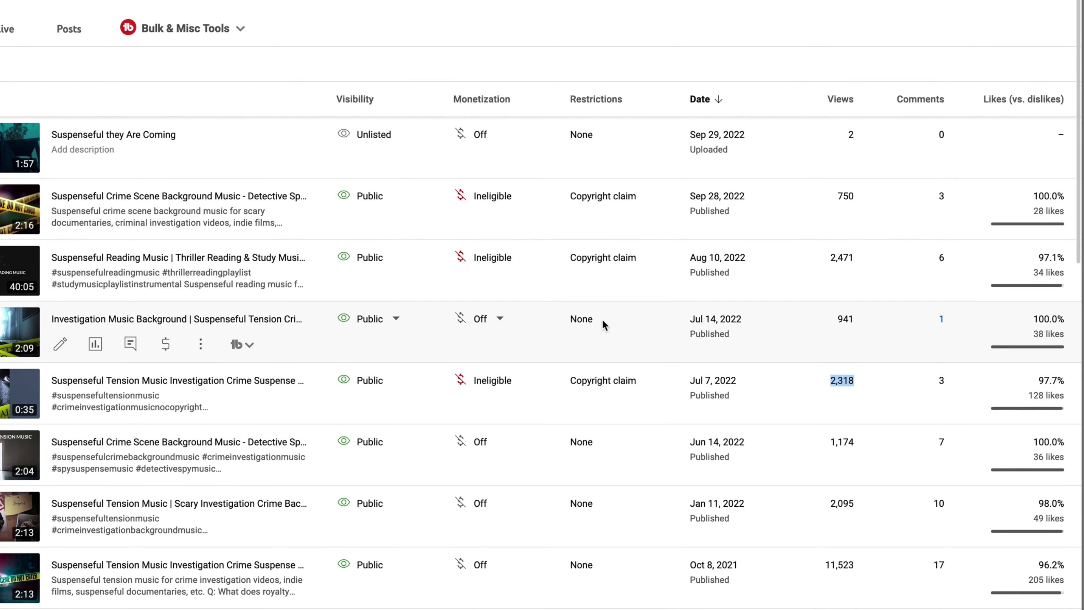
mouse_move(607, 192)
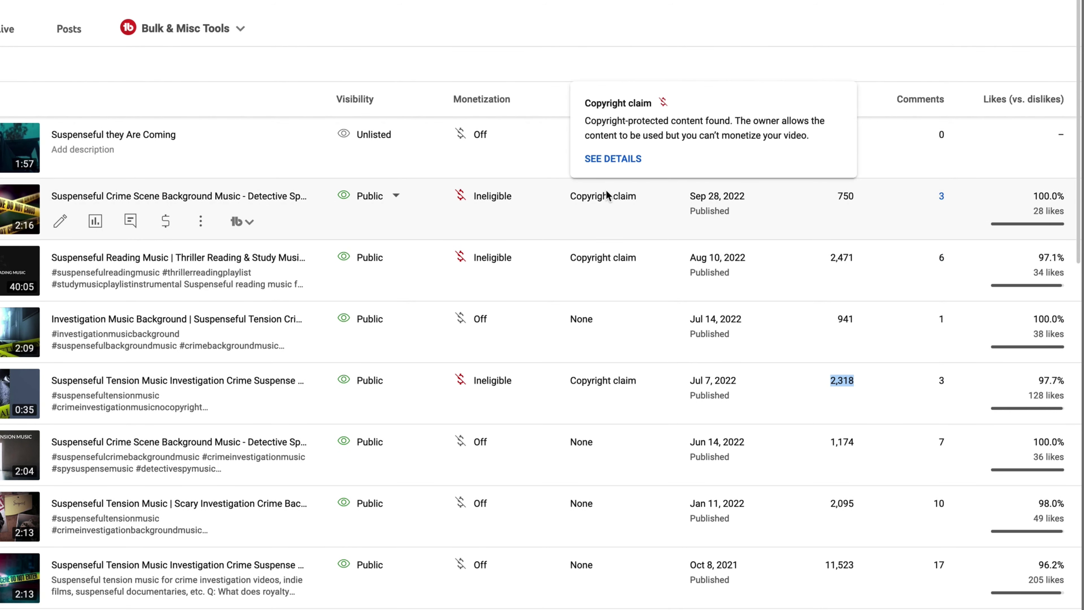
click(613, 159)
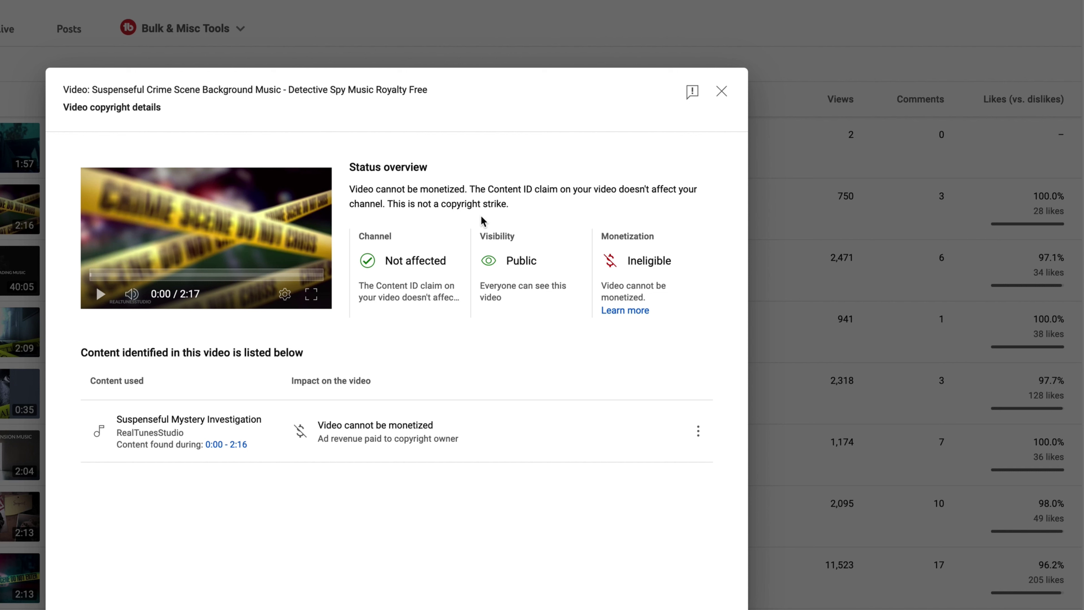
Step: Start disputing the Suspenseful Mystery Investigation Content ID claim and confirm the dispute's eligibility
drag(391, 204, 517, 208)
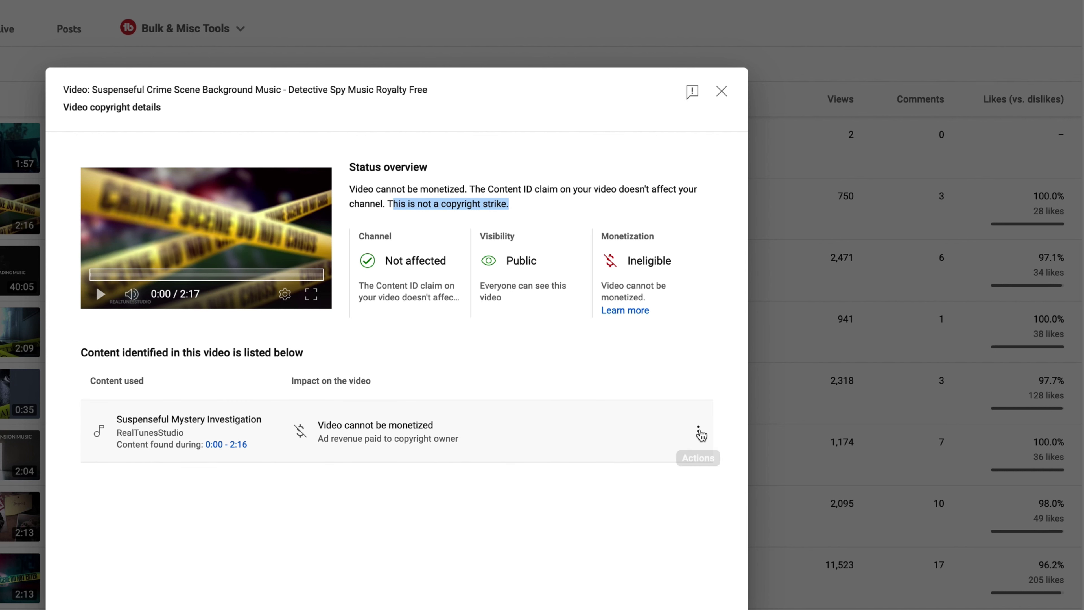
click(698, 431)
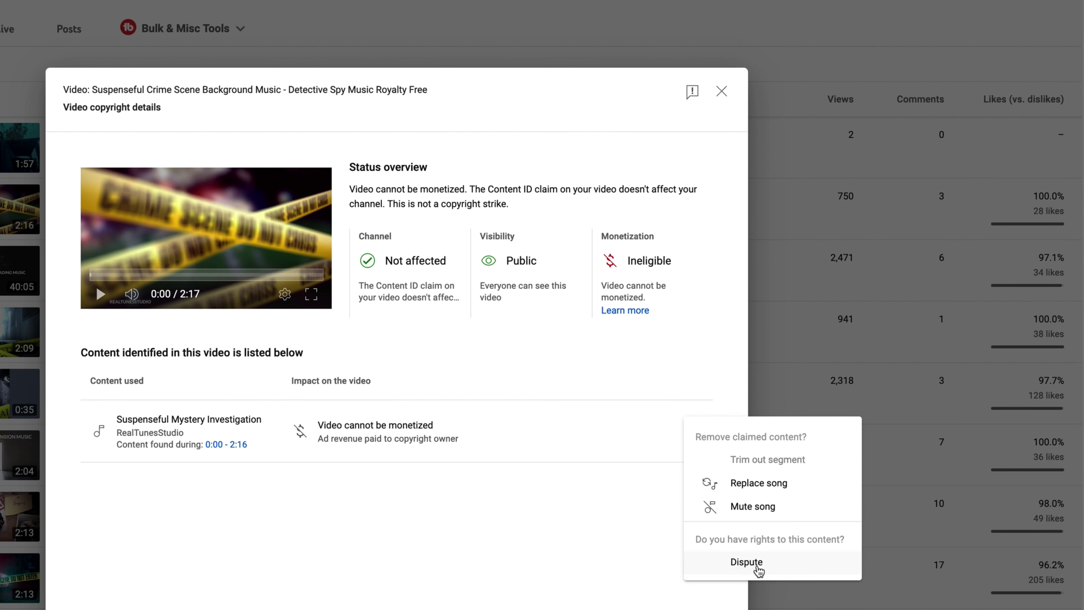
click(758, 568)
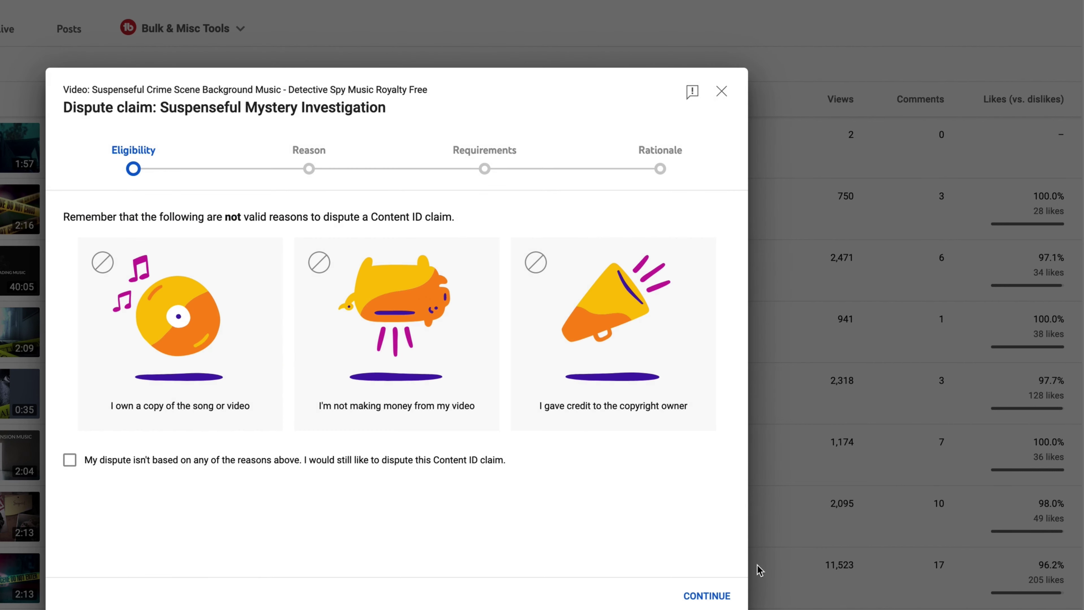
click(70, 461)
click(712, 596)
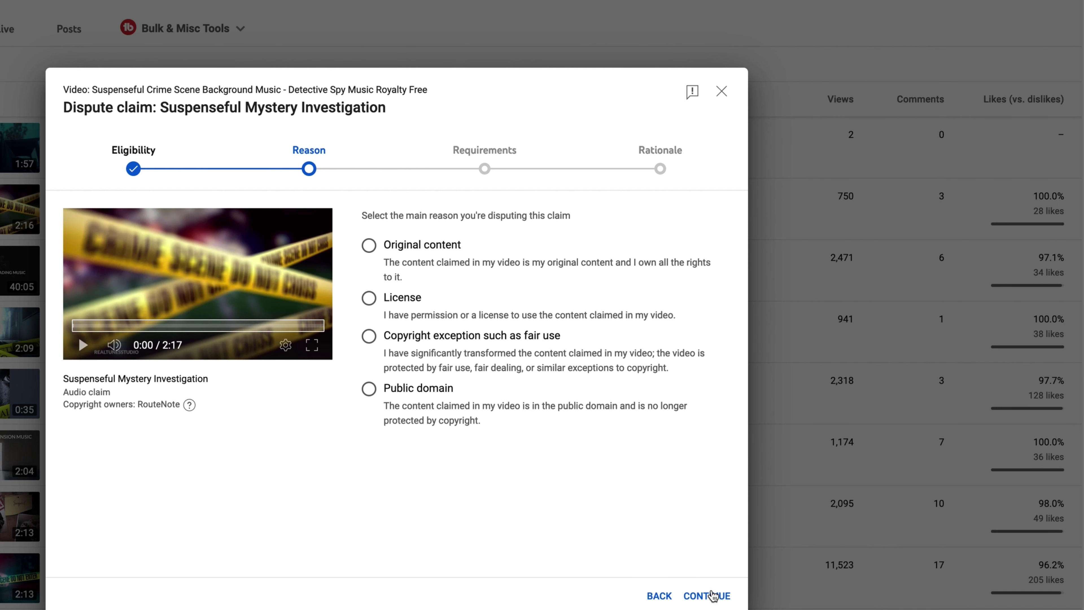
Step: Choose License as the dispute reason and confirm permission from the copyright owner
click(409, 301)
drag(384, 316, 675, 321)
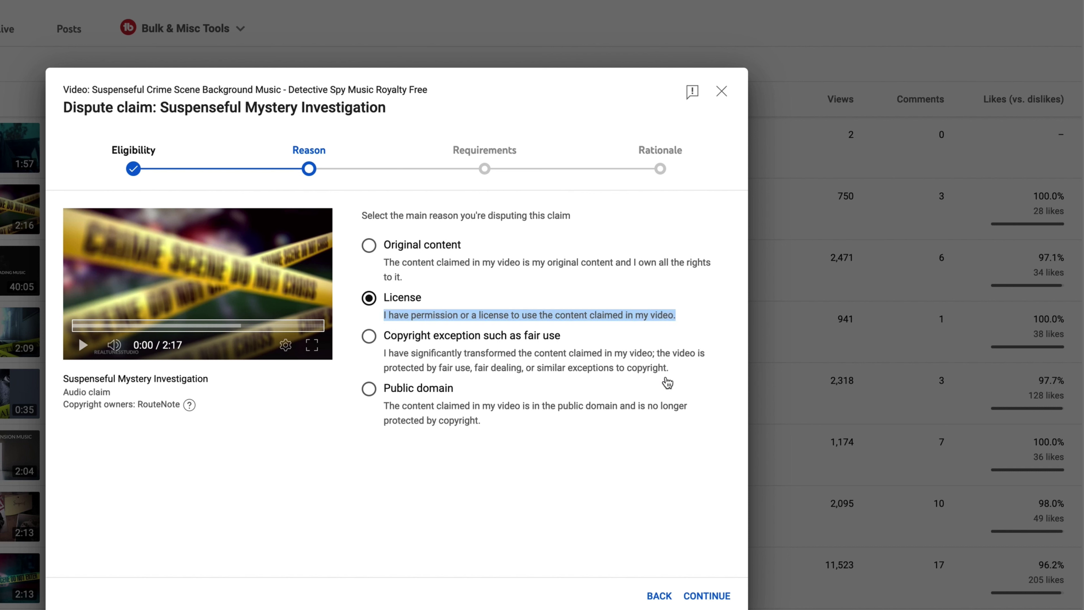
click(709, 599)
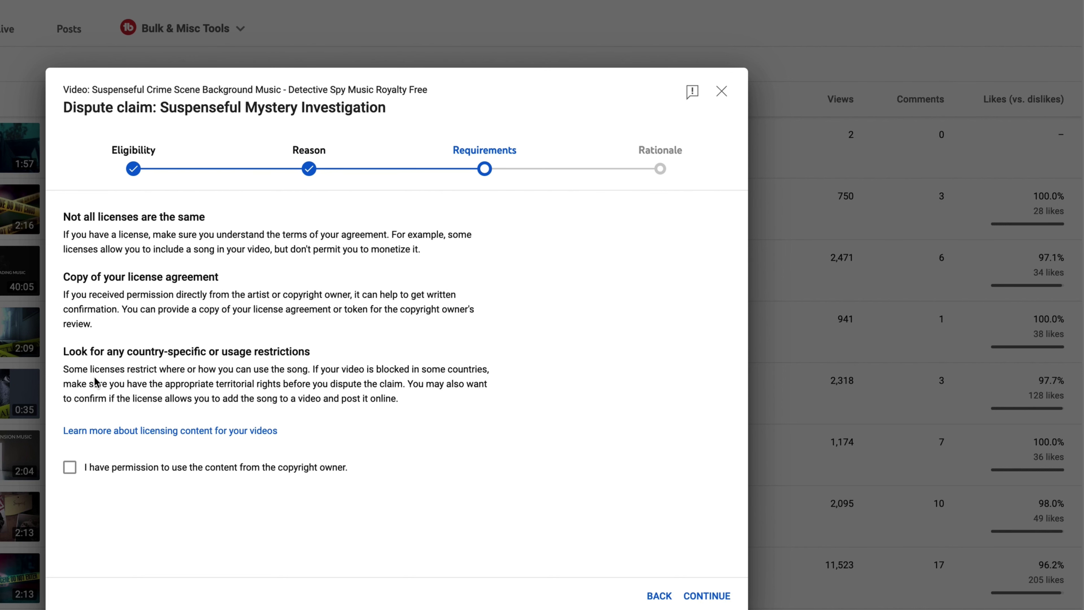
click(70, 468)
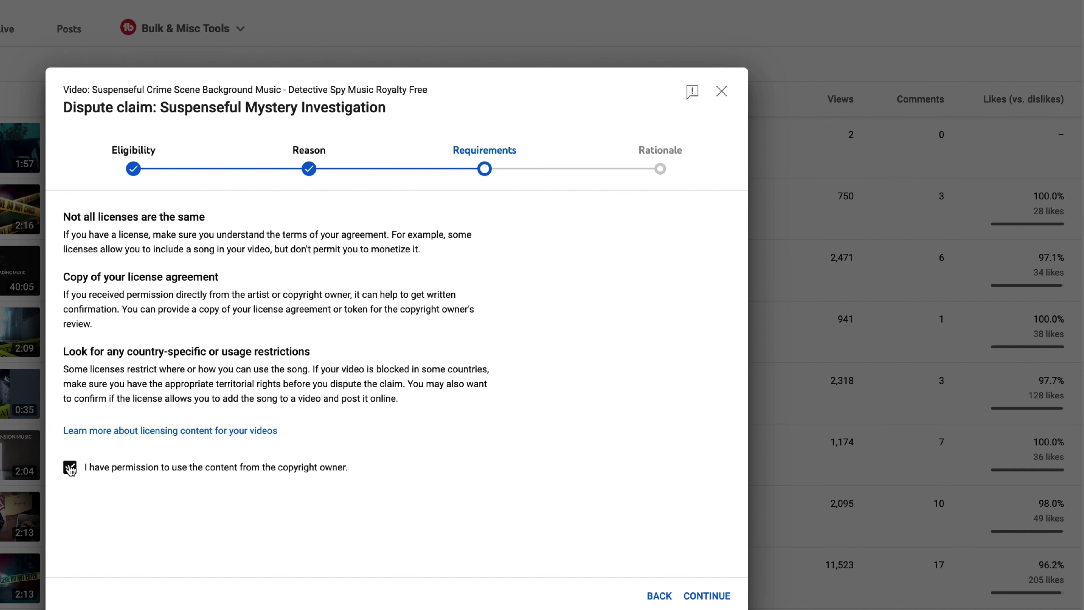
click(706, 596)
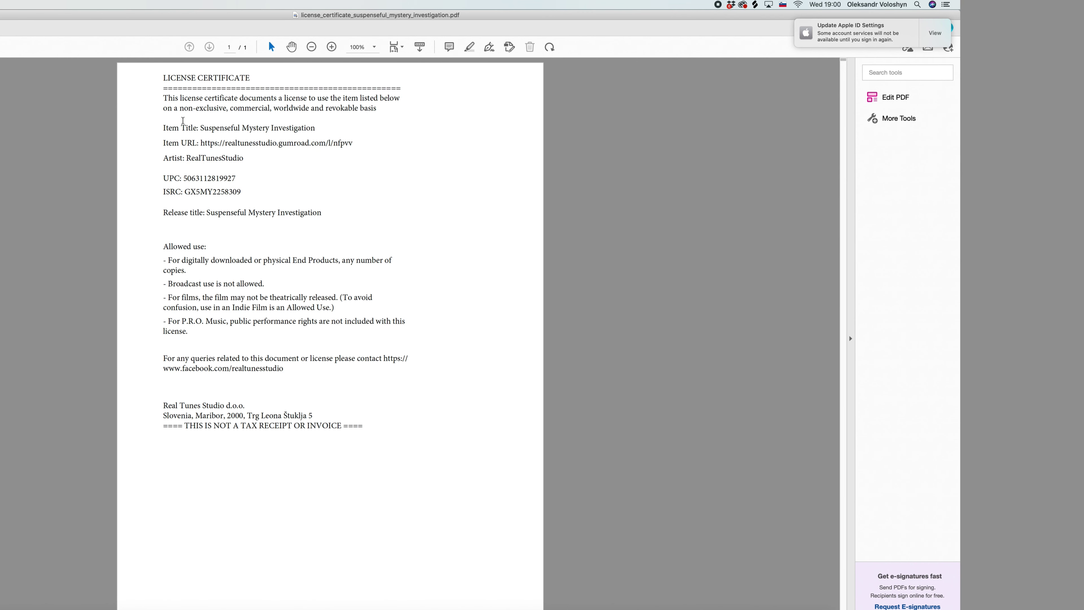
Step: Select all the license certificate text in the PDF and copy it
mouse_move(164, 75)
mouse_down()
mouse_move(307, 307)
mouse_move(324, 429)
mouse_move(375, 436)
mouse_up()
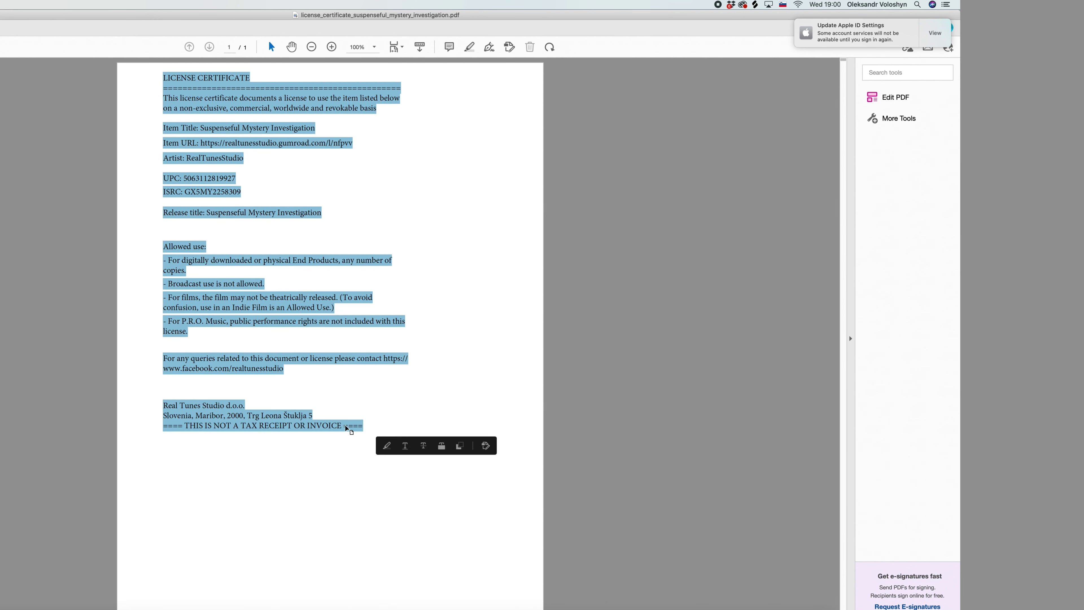
right_click(347, 429)
click(358, 430)
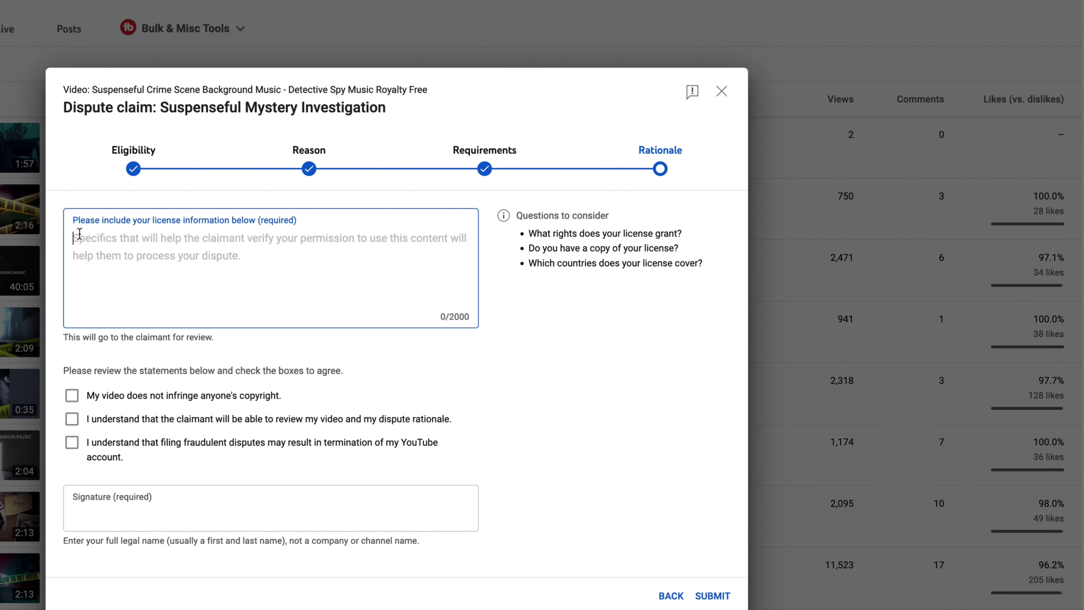
Step: Paste the license certificate text into the license field and tick all three dispute statements
key(super+v)
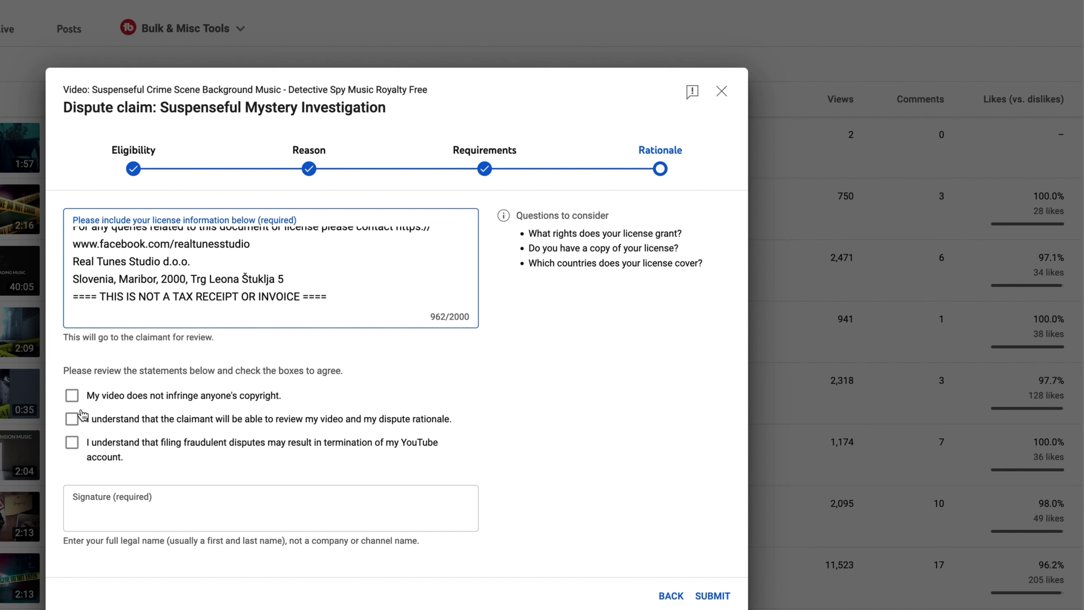
click(73, 398)
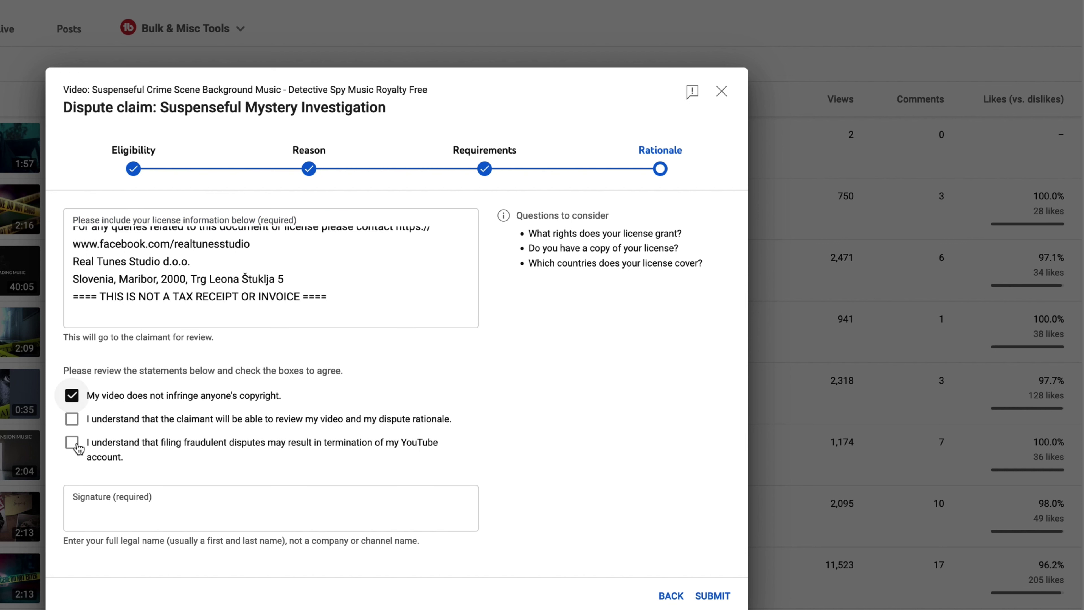
click(72, 420)
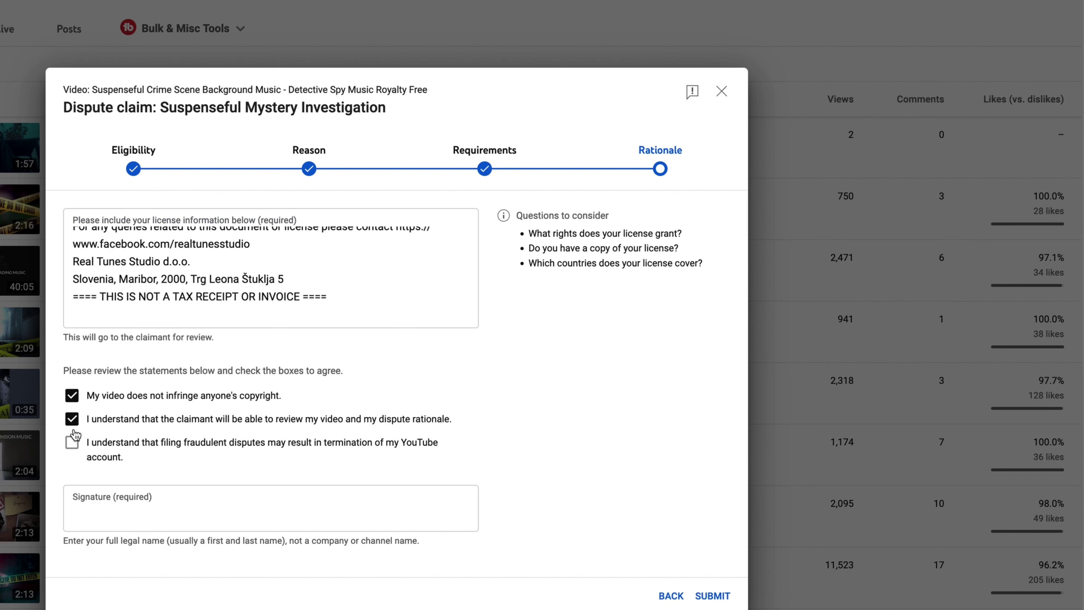
click(73, 444)
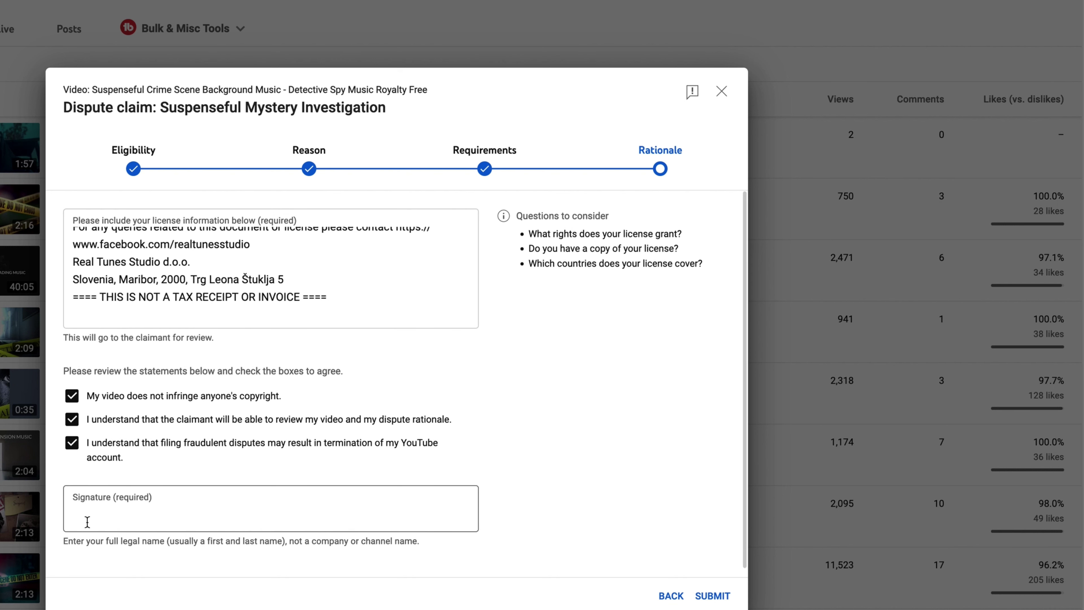
Step: Sign the Signature field with your full name and submit the dispute
scroll(85, 519, down, 1)
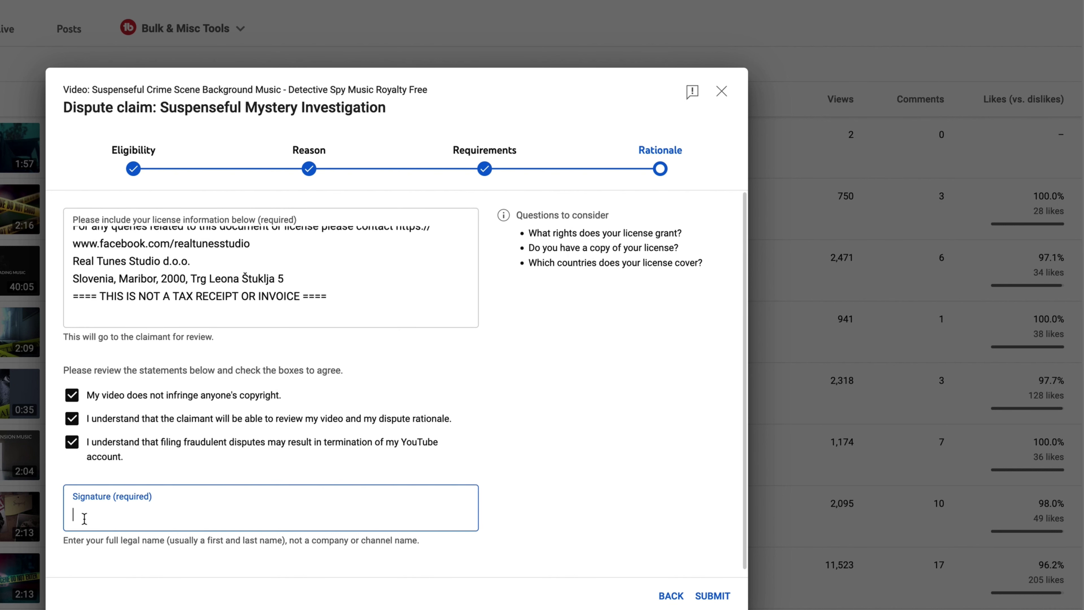
text(Ziga)
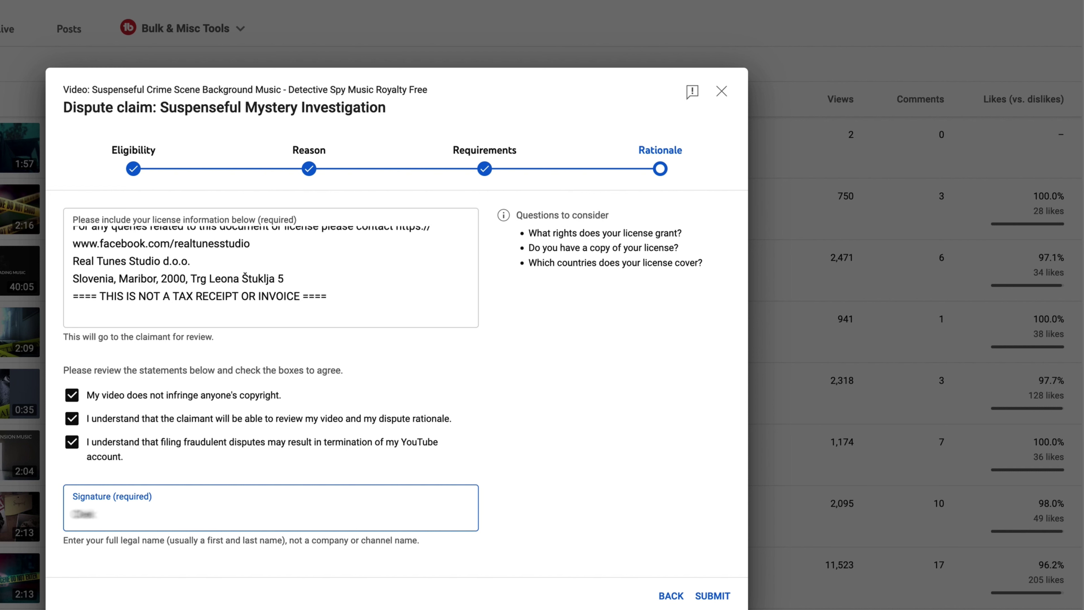
text(novic Krancthy)
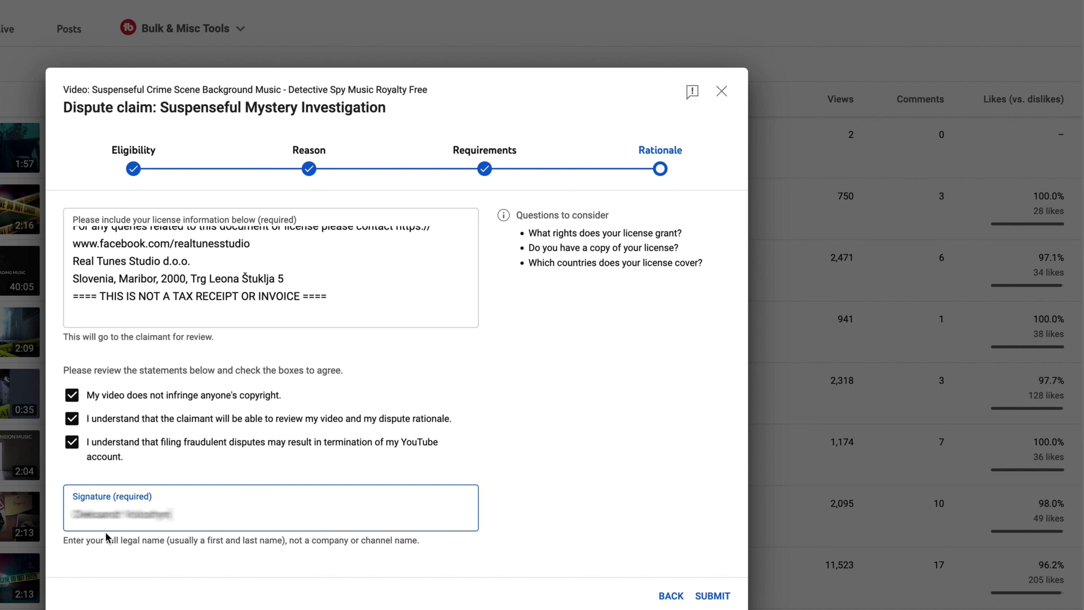
key(BackSpace)
click(713, 596)
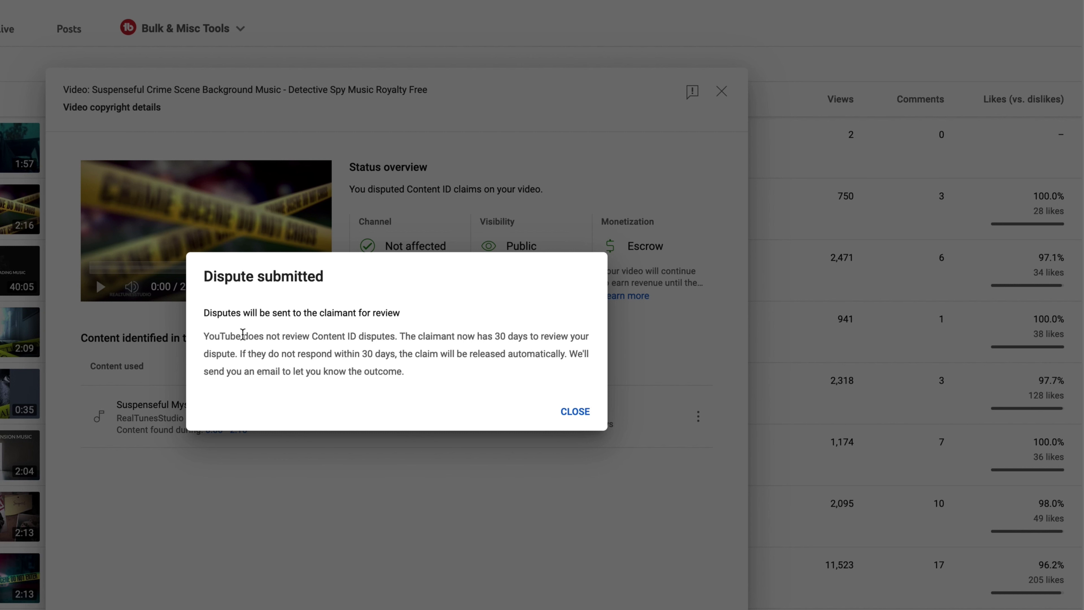
Step: Close the Dispute submitted notice and check the Escrow monetization explanation
drag(201, 337, 570, 369)
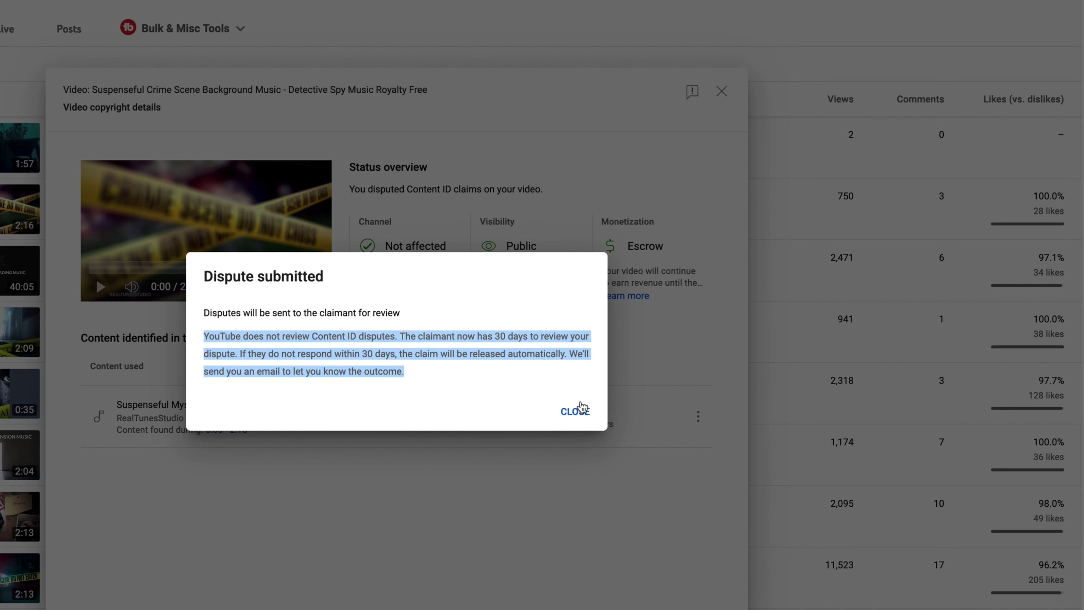
click(576, 412)
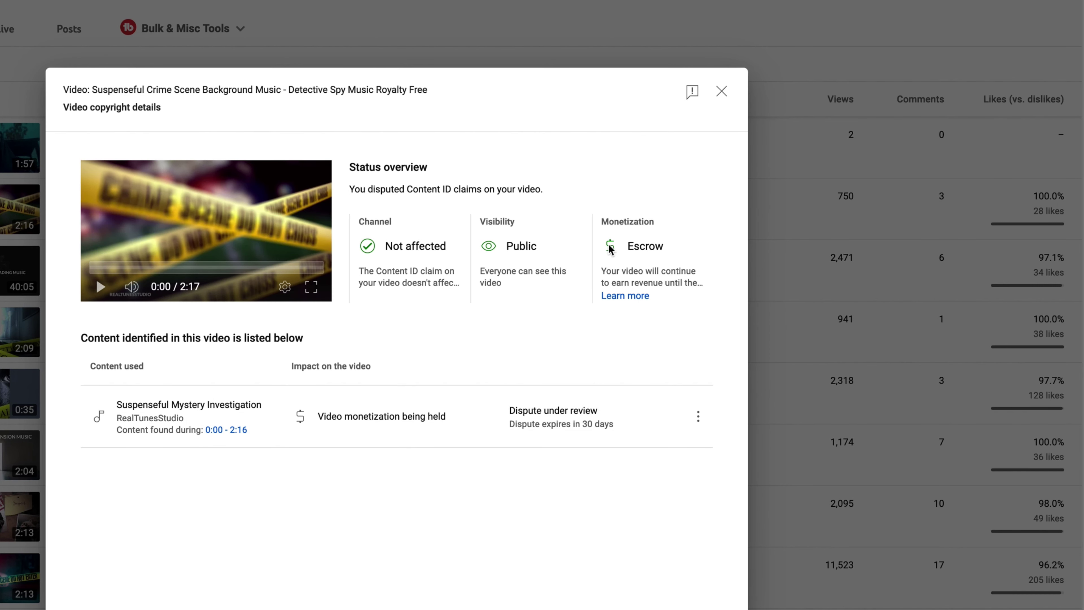
mouse_move(608, 269)
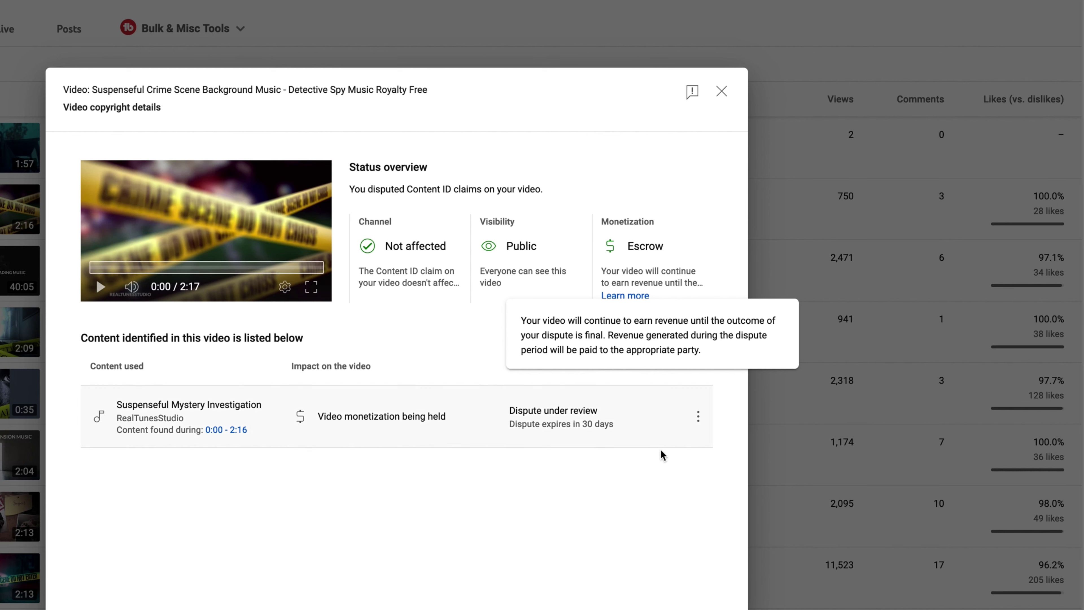
Step: Close the copyright details and check the crime scene video's Escrow monetization icon
click(721, 91)
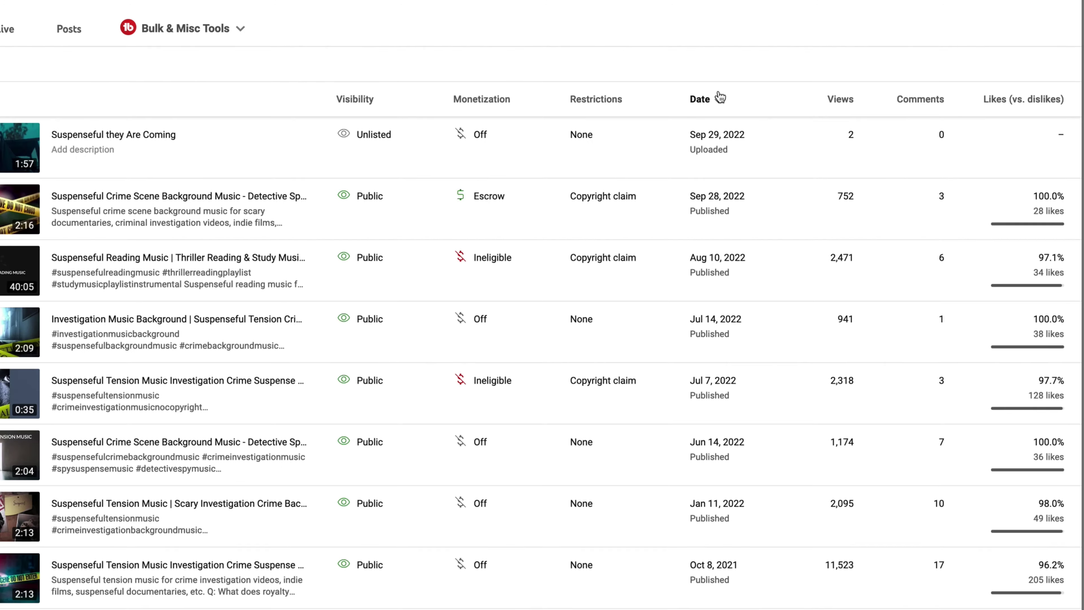
mouse_move(471, 205)
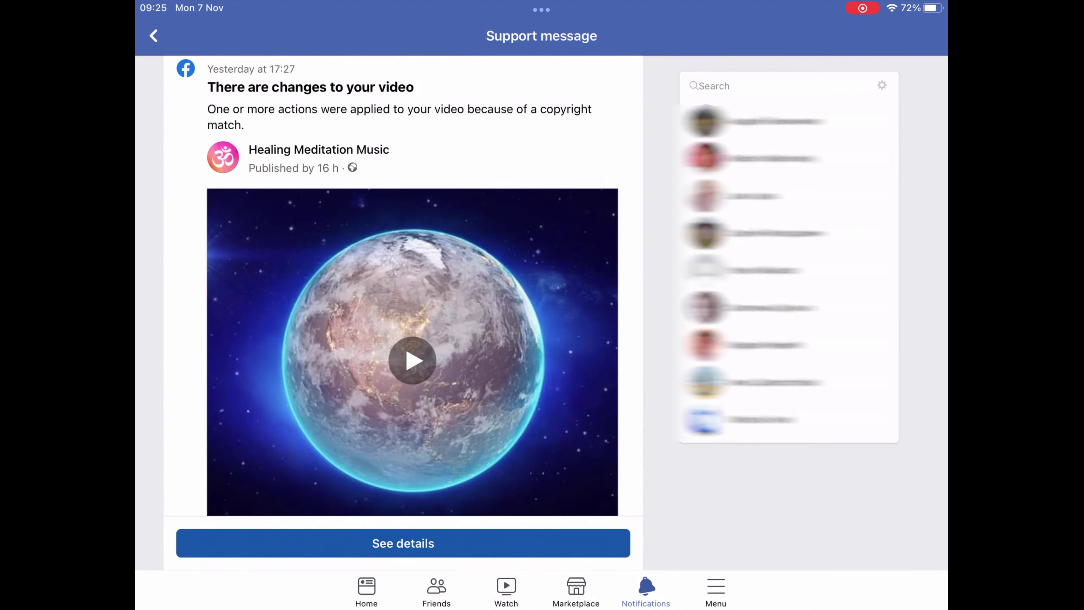
scroll(409, 286, down, 3)
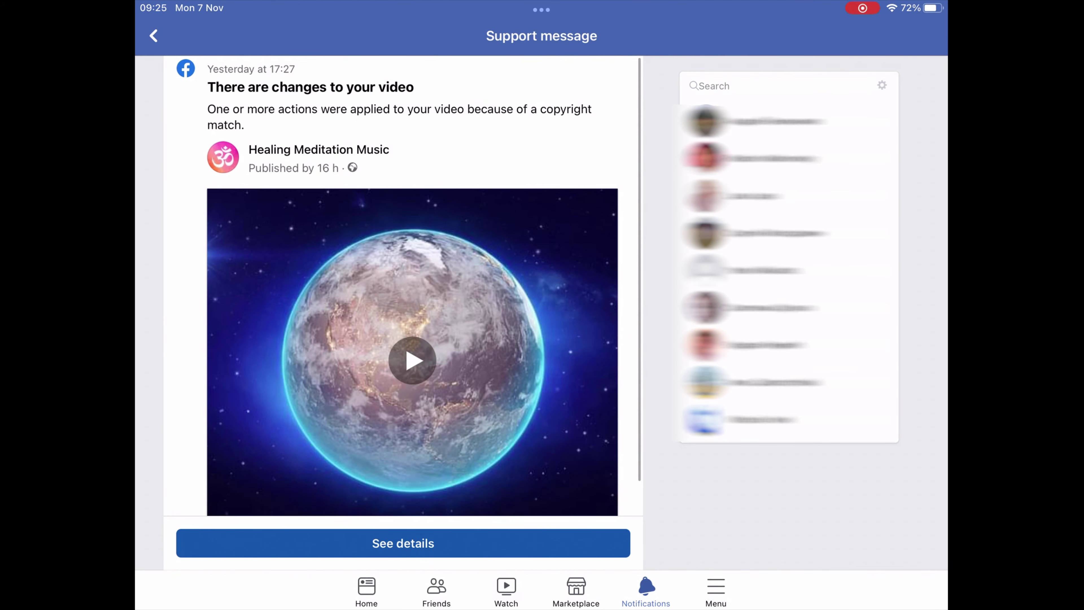
Step: Go through Facebook's copyright notice screens and choose Submit dispute
click(403, 543)
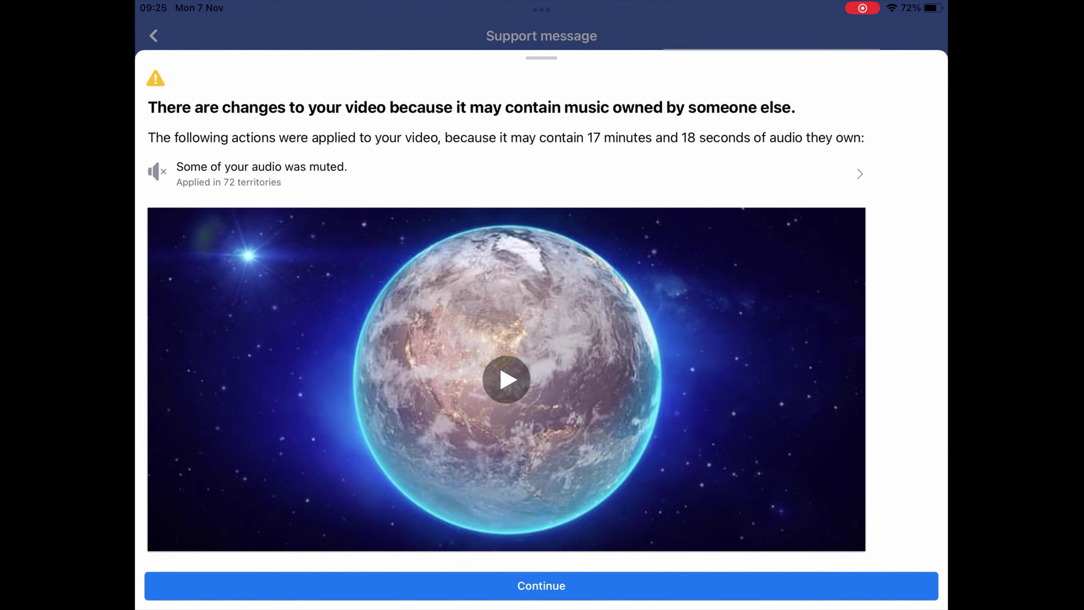
click(542, 585)
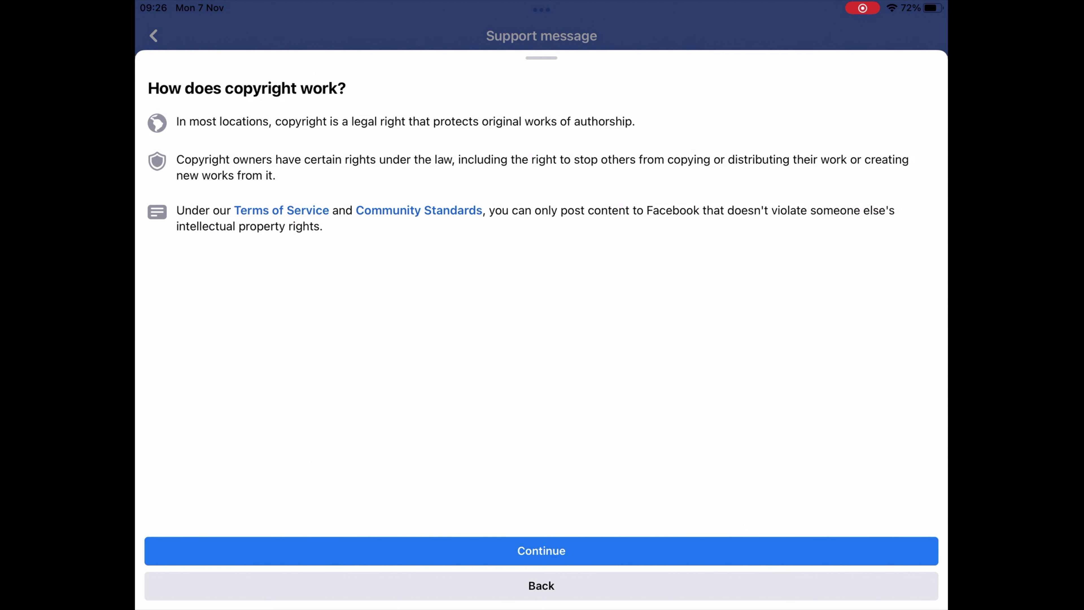
click(542, 551)
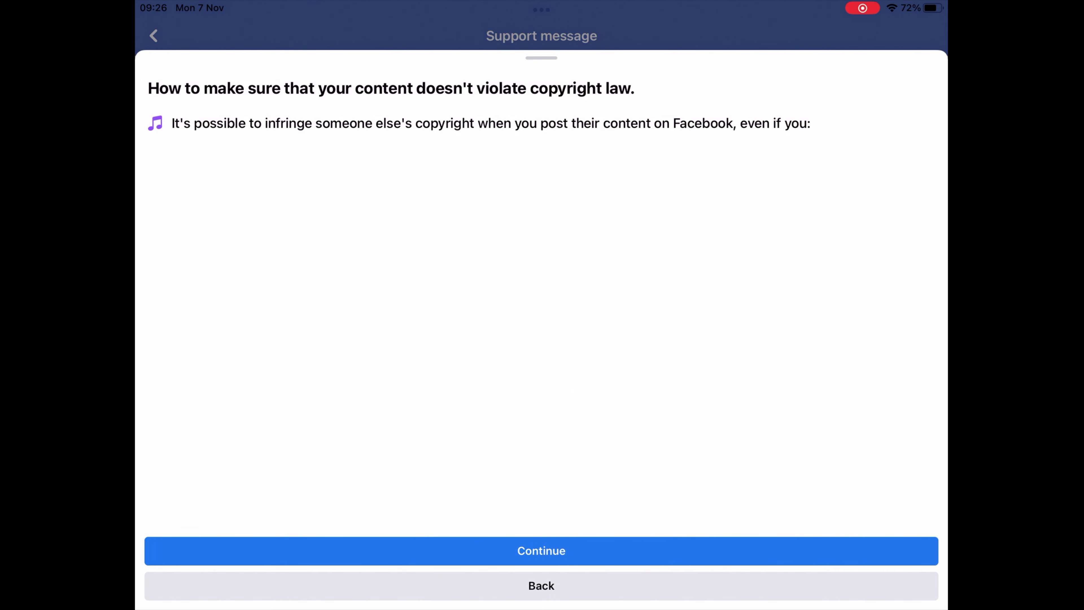
click(541, 551)
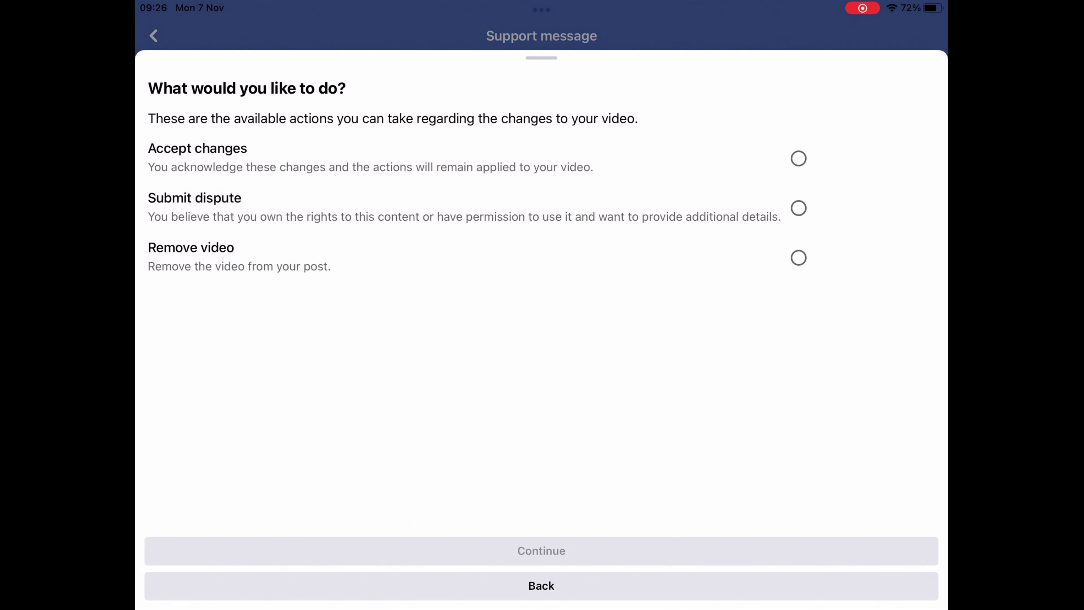
click(798, 208)
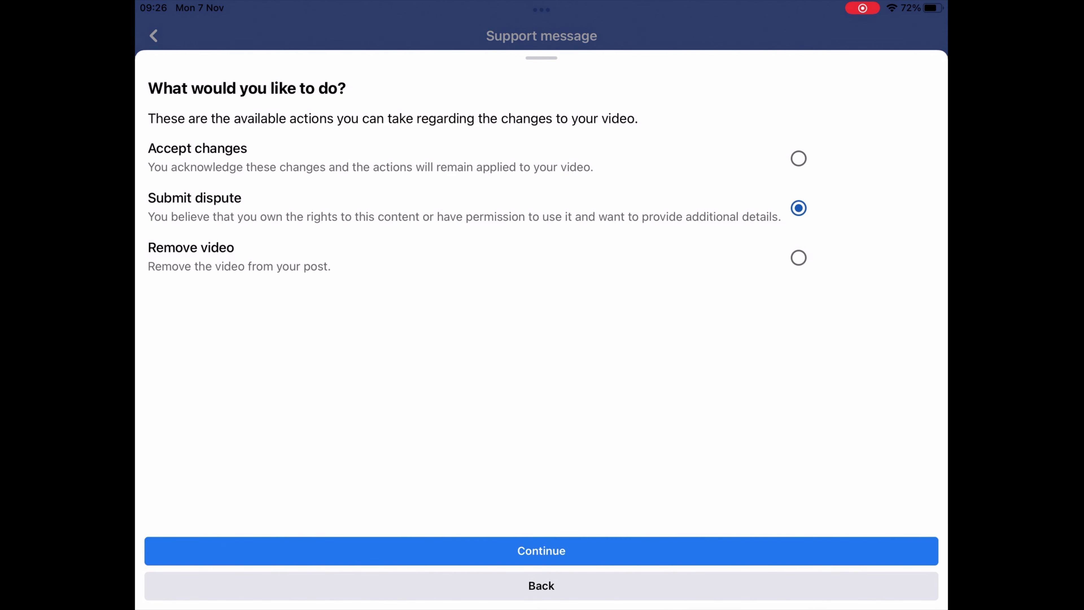
click(542, 551)
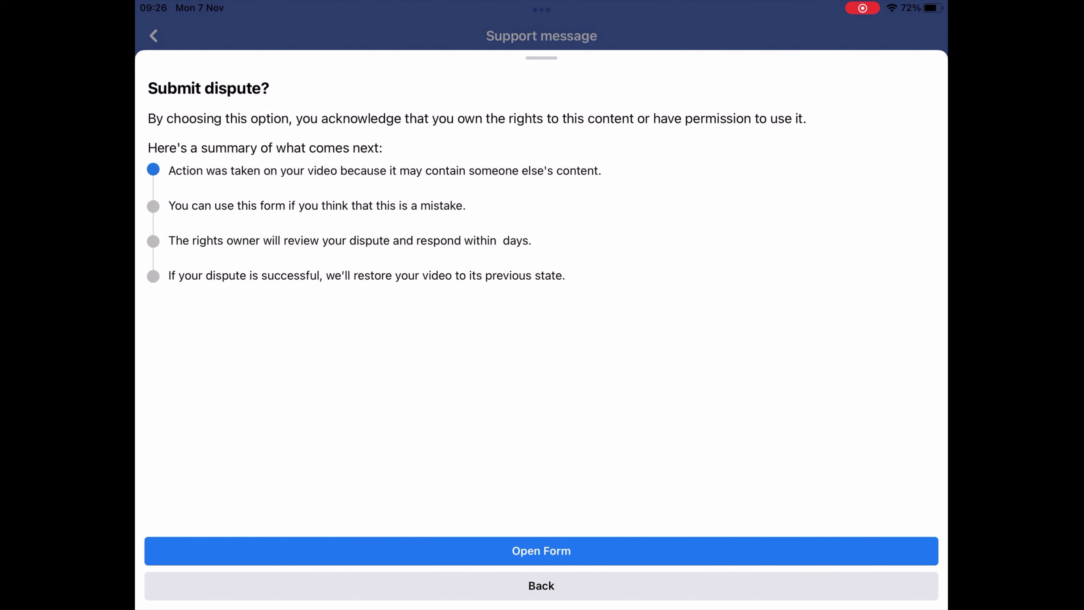
Step: Choose Licensed content and explain 'I have a license from the author of this music which allows commercial use'
click(541, 551)
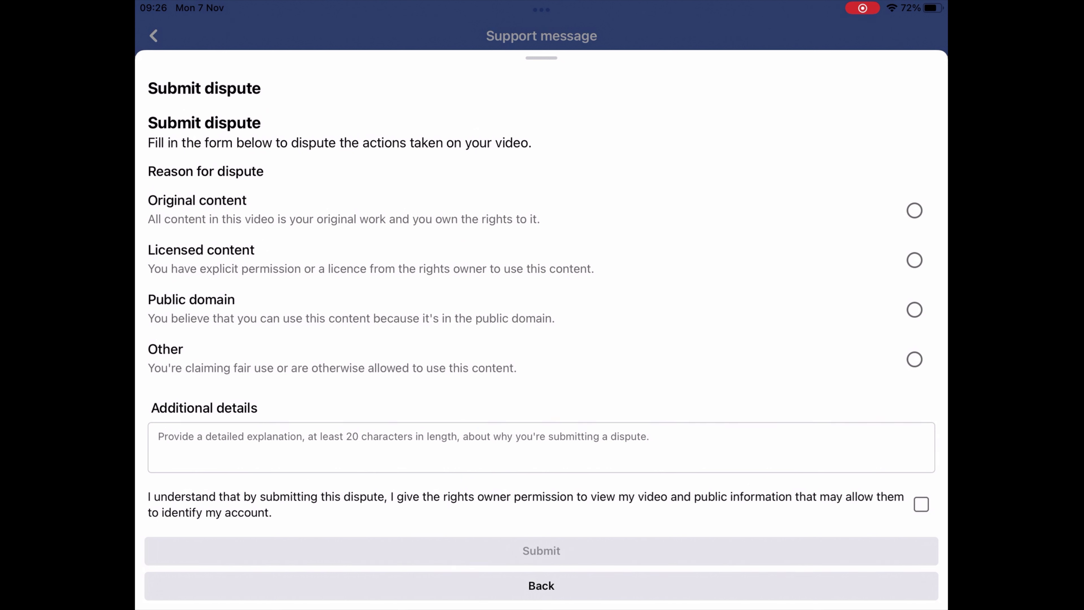
click(915, 260)
click(159, 452)
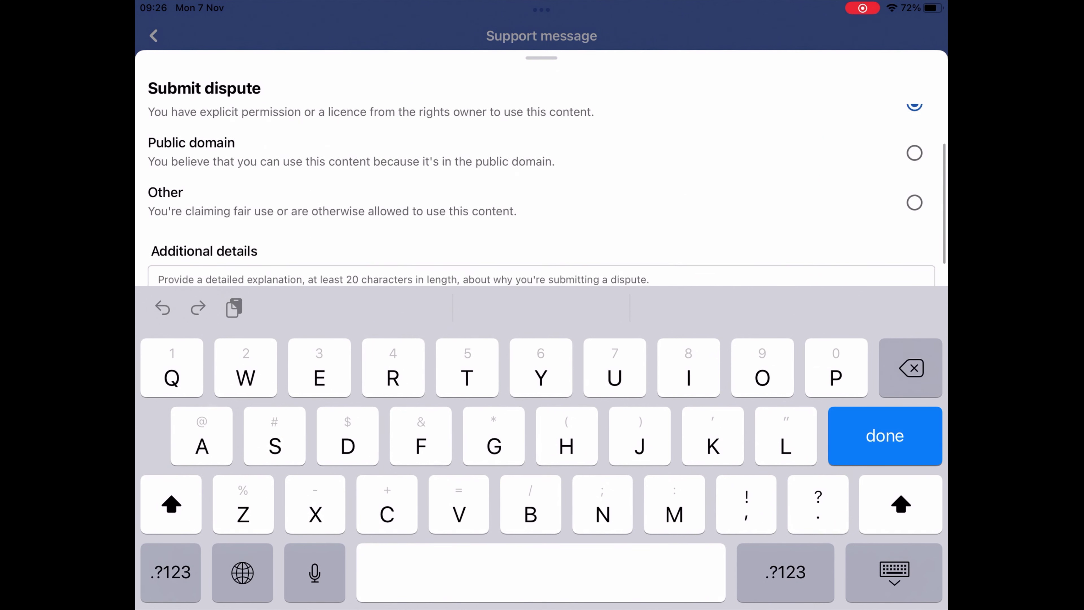
text(I have a license from the author of )
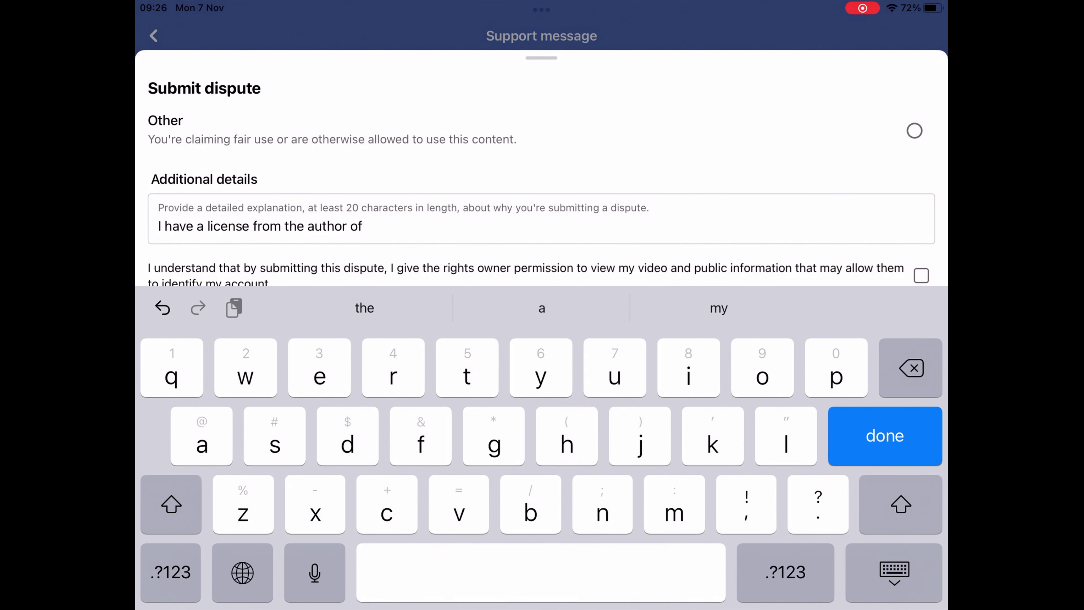
text(this music which allows commercial use)
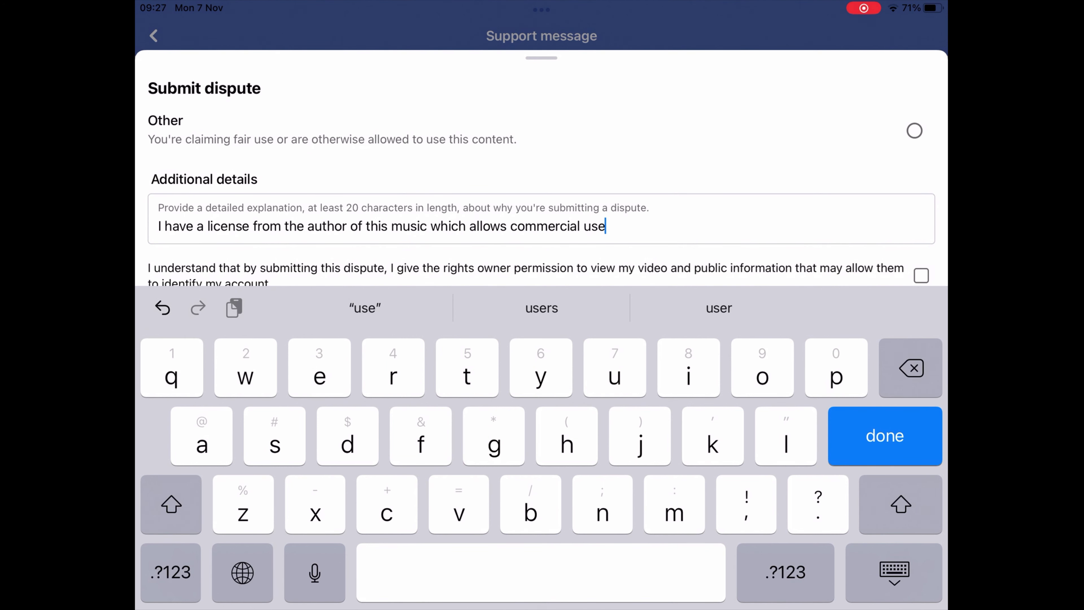
Step: Consent to the rights owner viewing the video and submit the dispute
scroll(548, 195, down, 1)
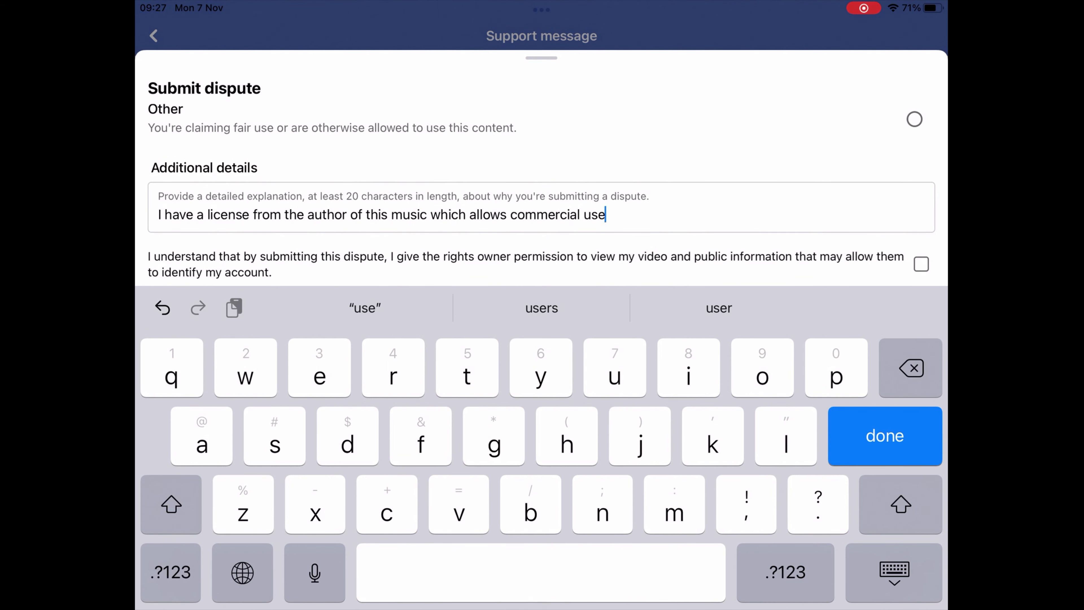
click(921, 264)
click(885, 436)
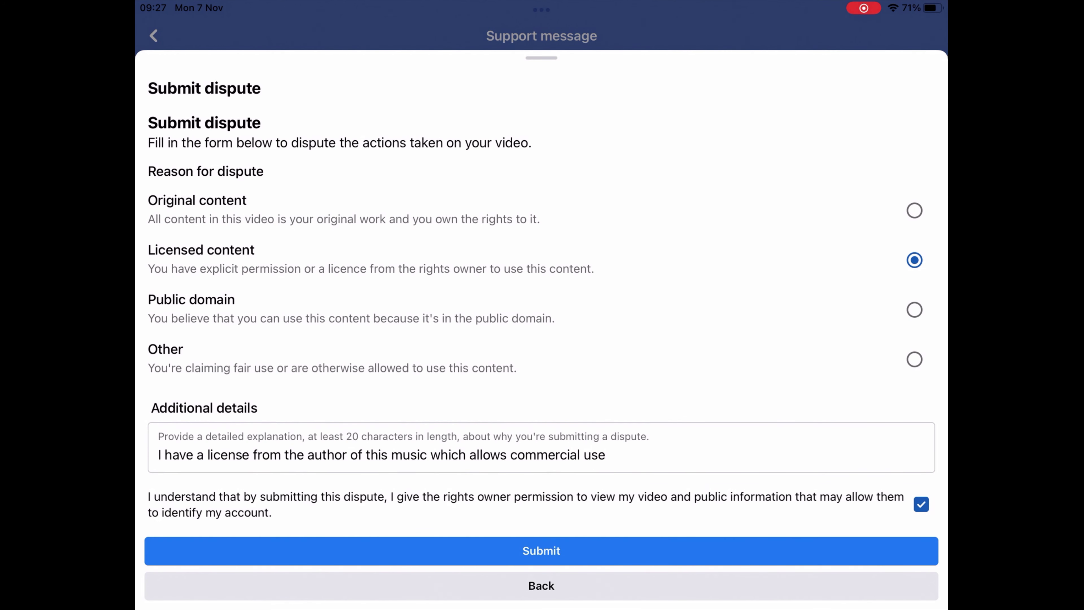
click(542, 551)
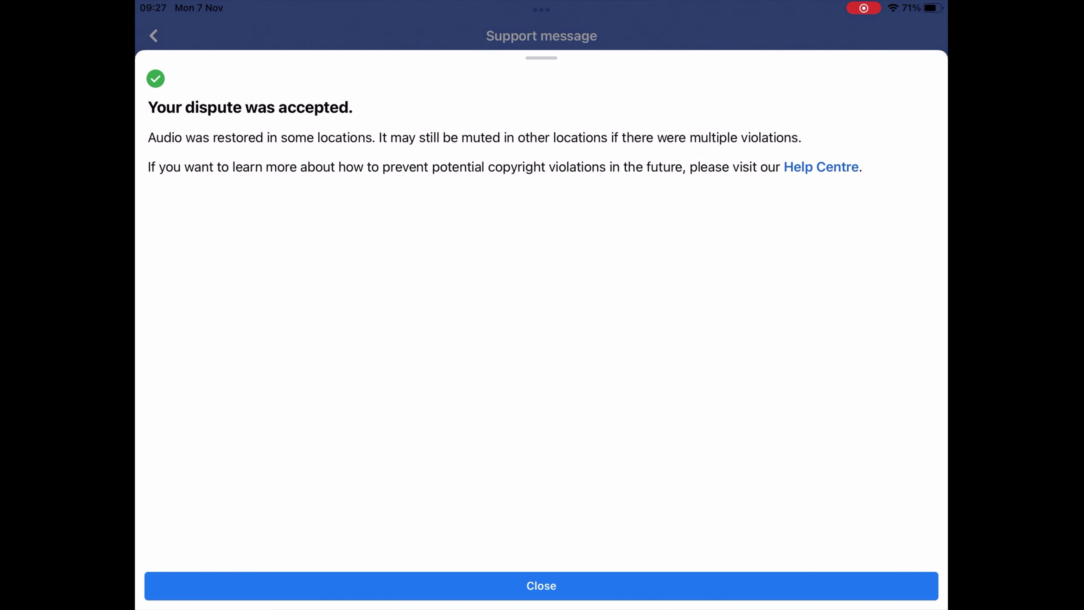
Step: Close the Facebook message, open Instagram Activity, and scroll the blocked-countries list for the removed post
click(541, 586)
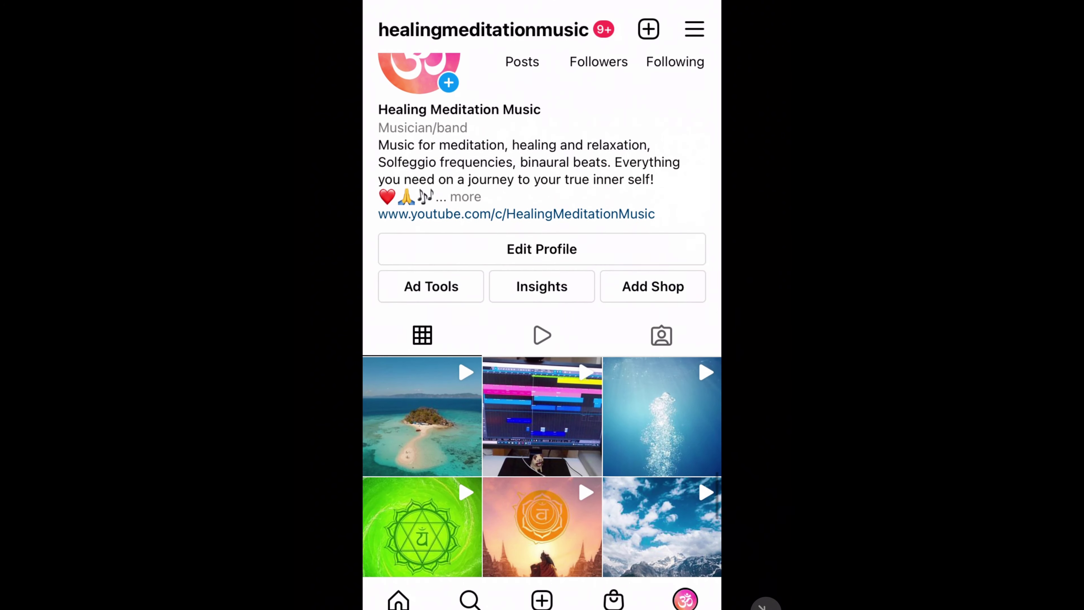
scroll(542, 316, up, 3)
click(399, 600)
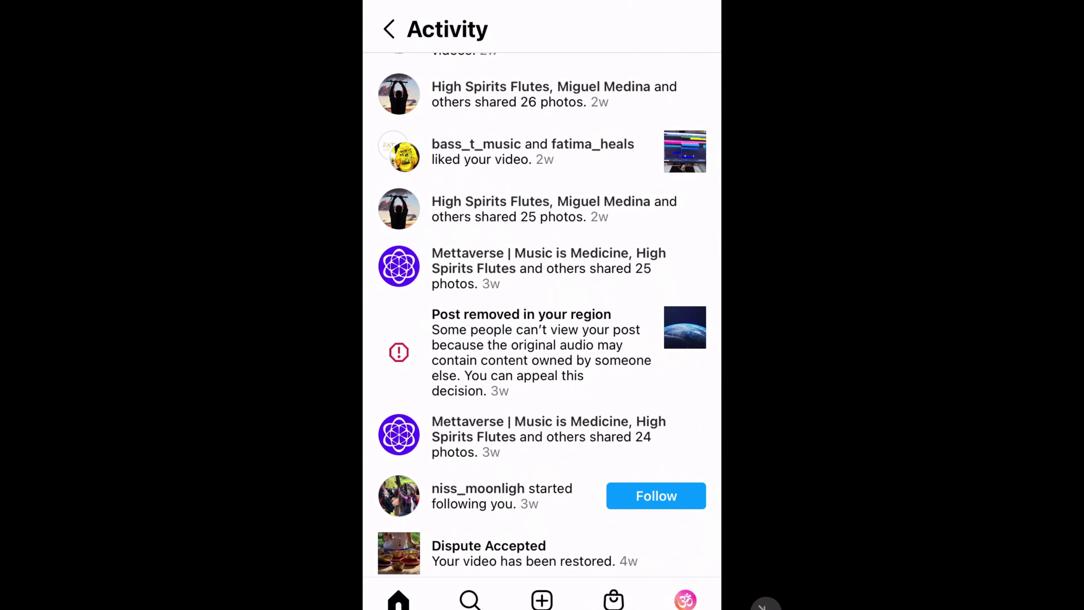
scroll(542, 316, down, 3)
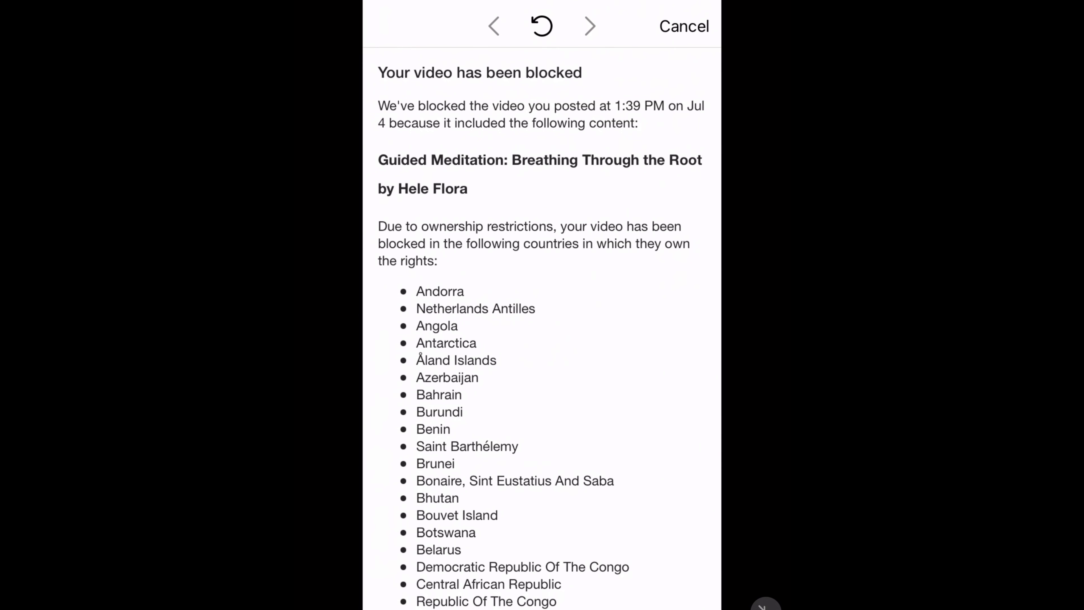
scroll(543, 325, down, 2)
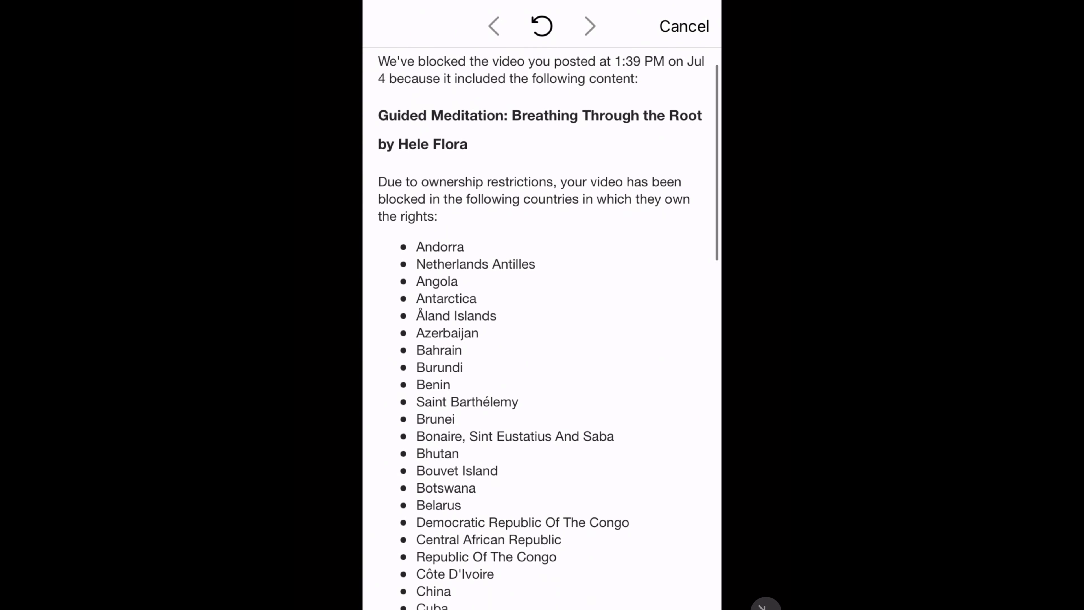
scroll(542, 325, up, 2)
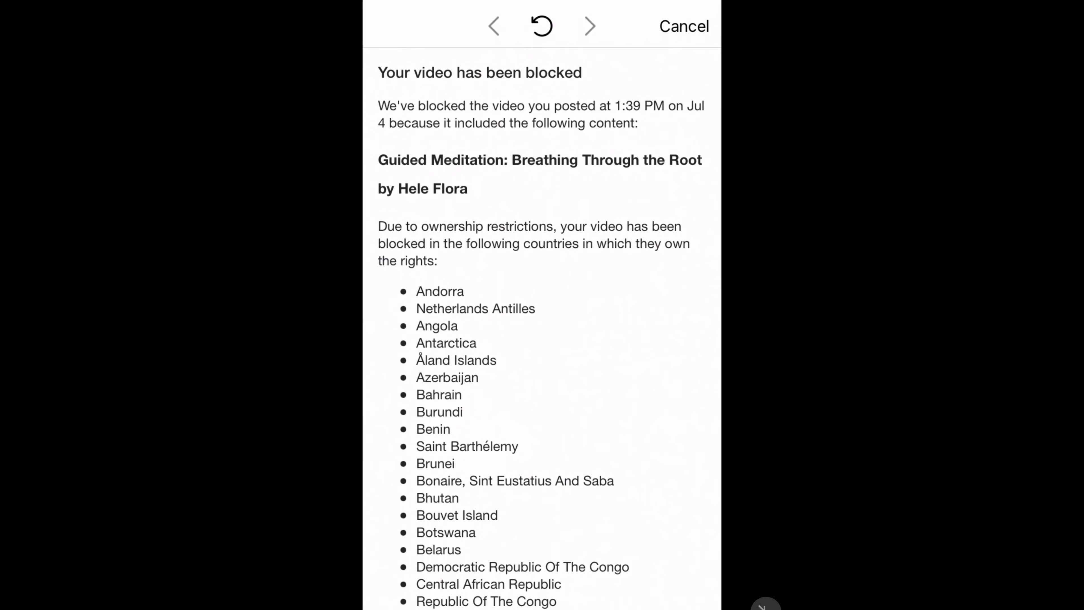
scroll(542, 325, down, 15)
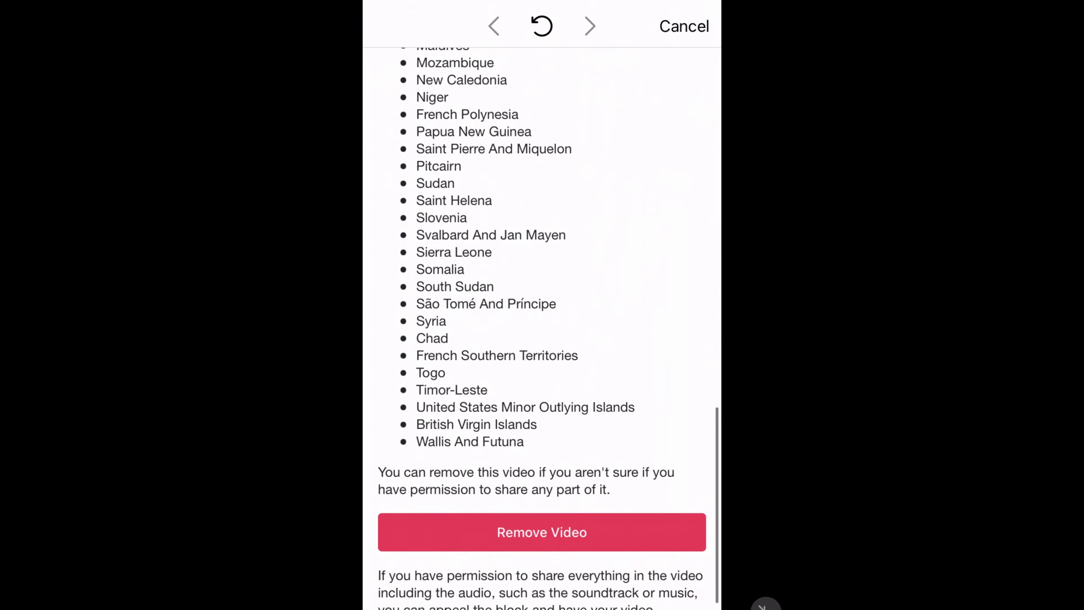
Step: Start the blocked video's appeal, tick I agree, and enter the user's full name as the electronic signature
click(542, 596)
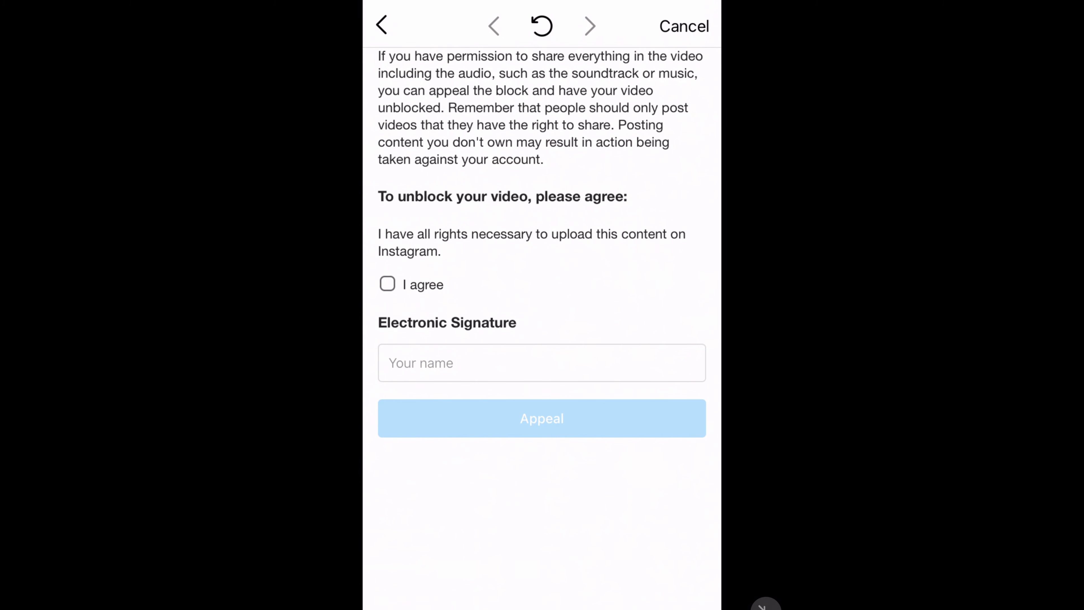
click(387, 284)
click(542, 362)
text(Ole)
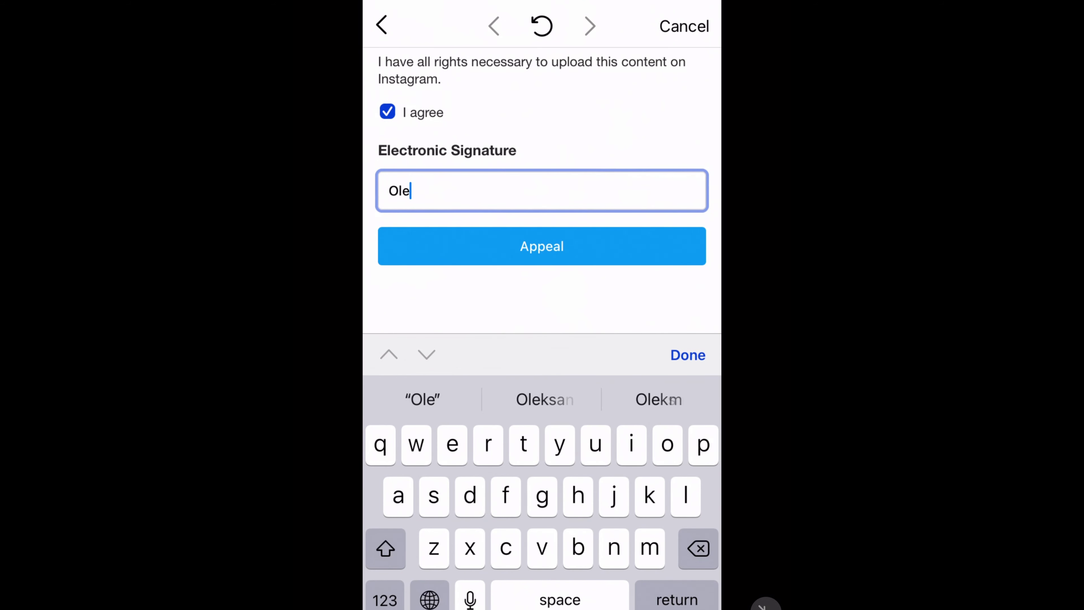
text(ksandr)
key(shift)
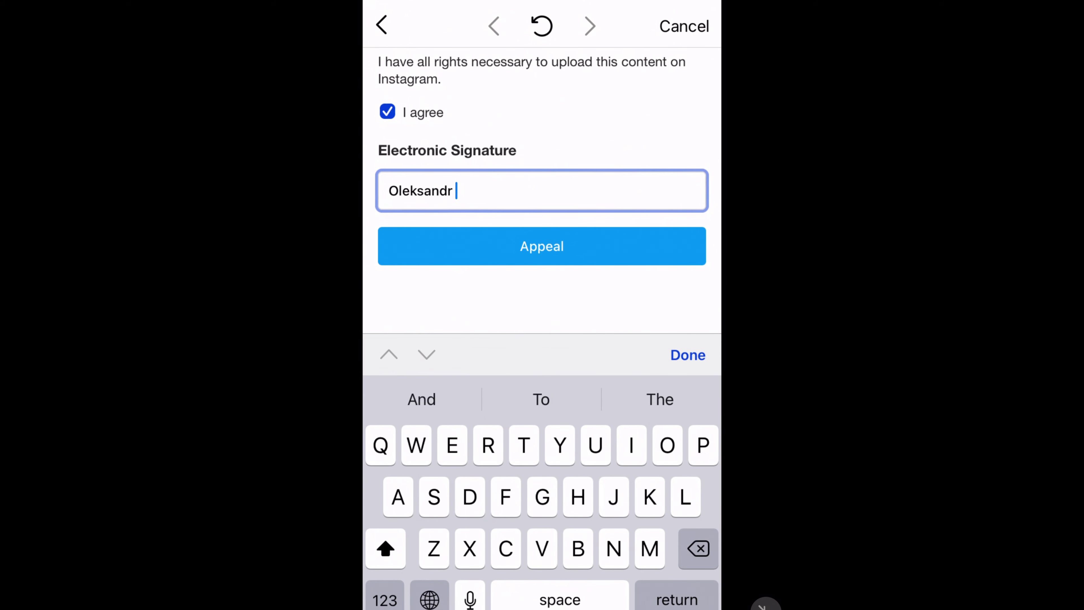
text(Vol)
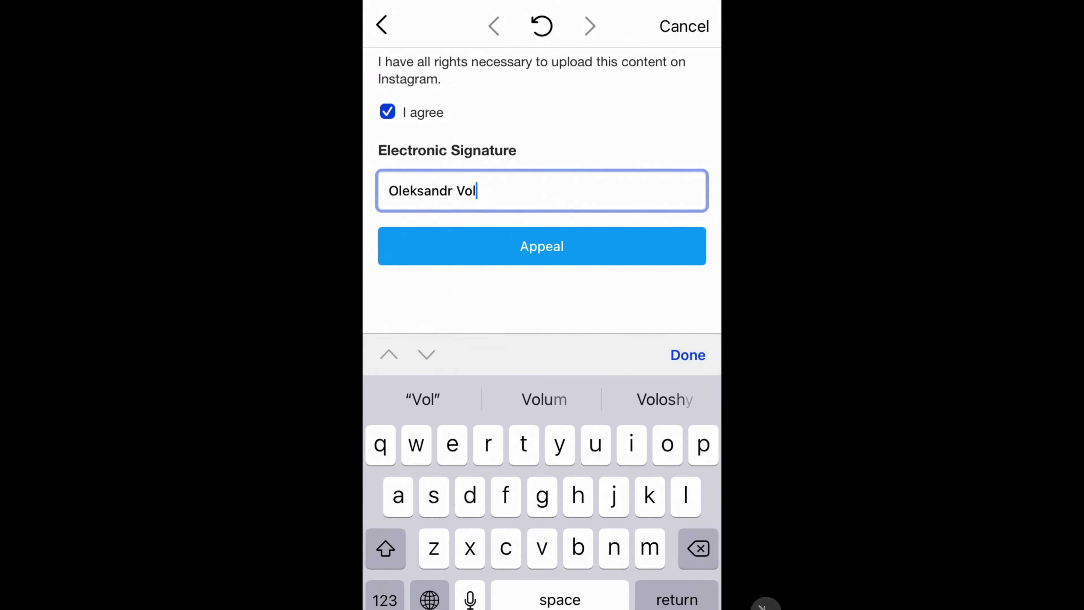
text(oloshyn)
key(BackSpace)
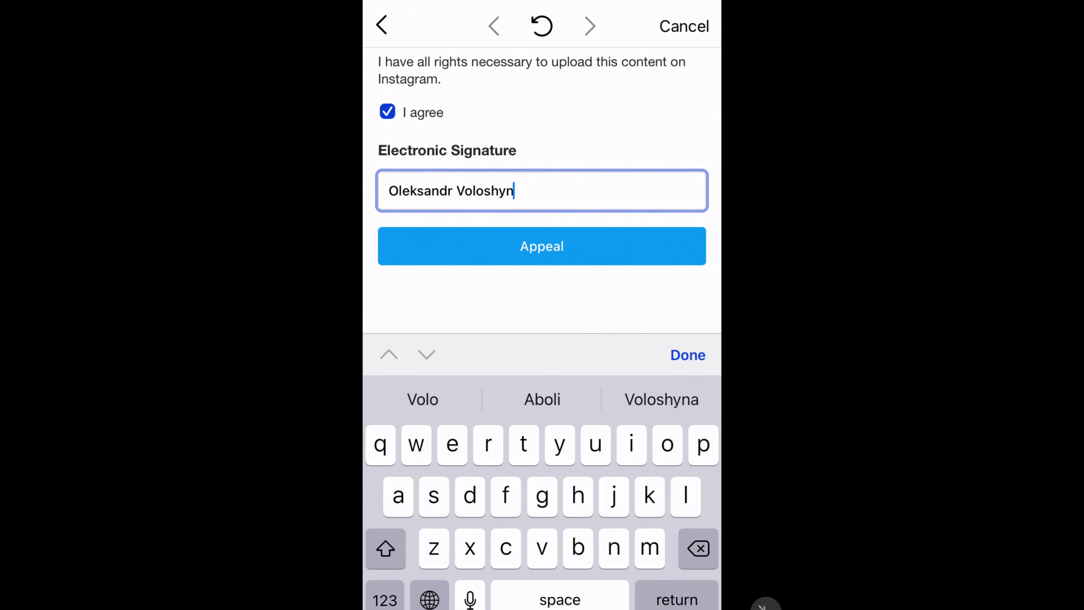